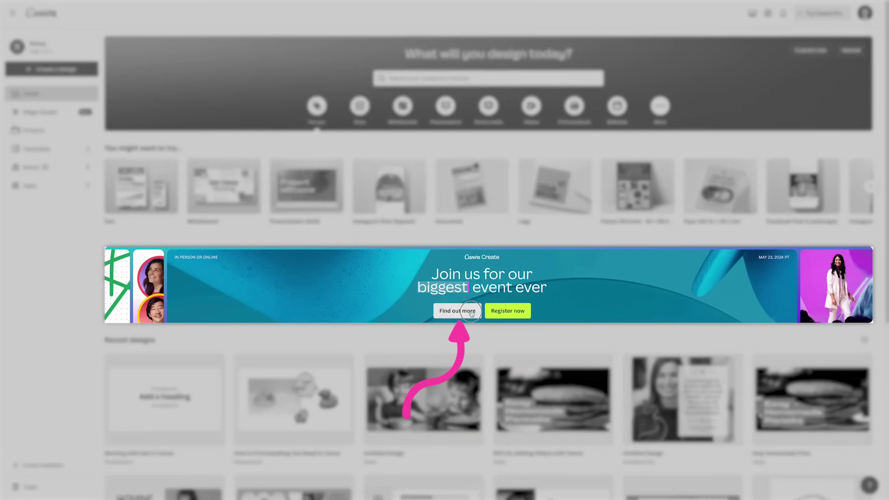
left_click(472, 313)
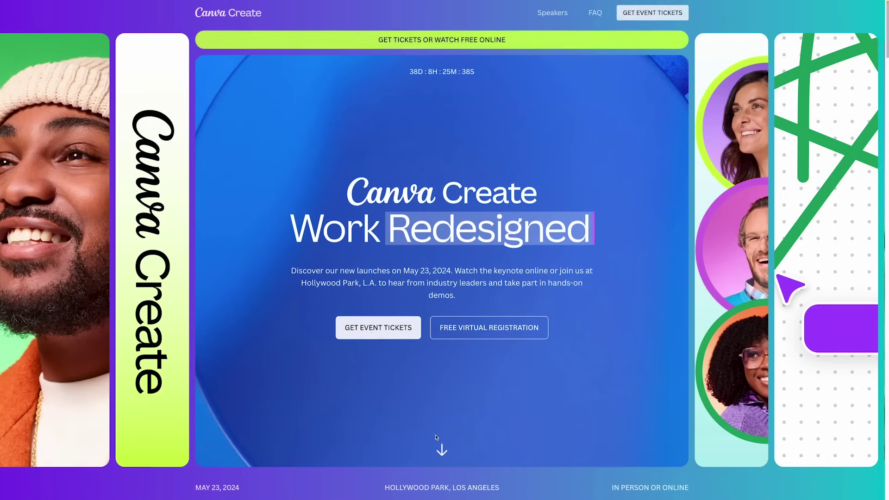
left_click(468, 329)
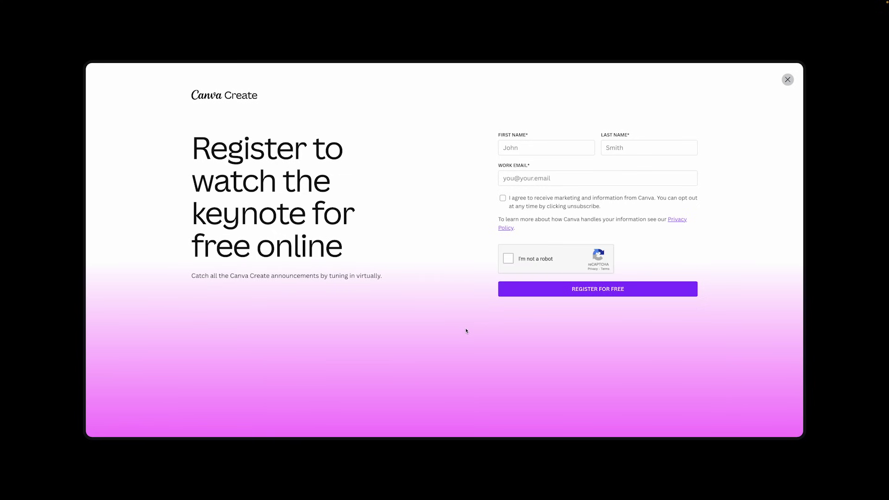
left_click(787, 80)
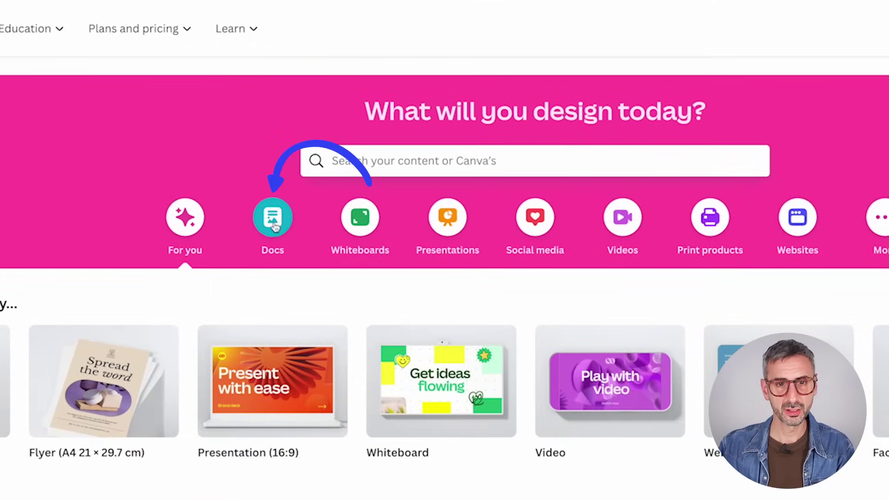
Open the full Docs templates gallery and scroll down to the Travel To-do List Doc.
left_click(273, 220)
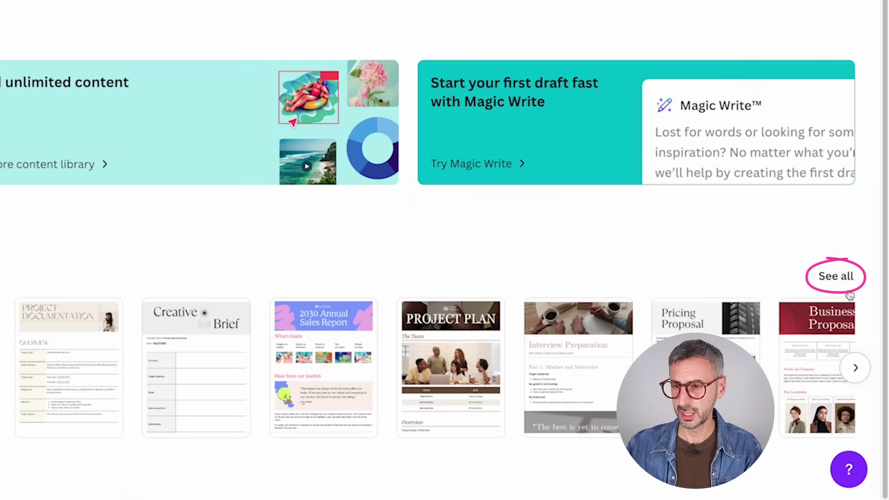
left_click(829, 280)
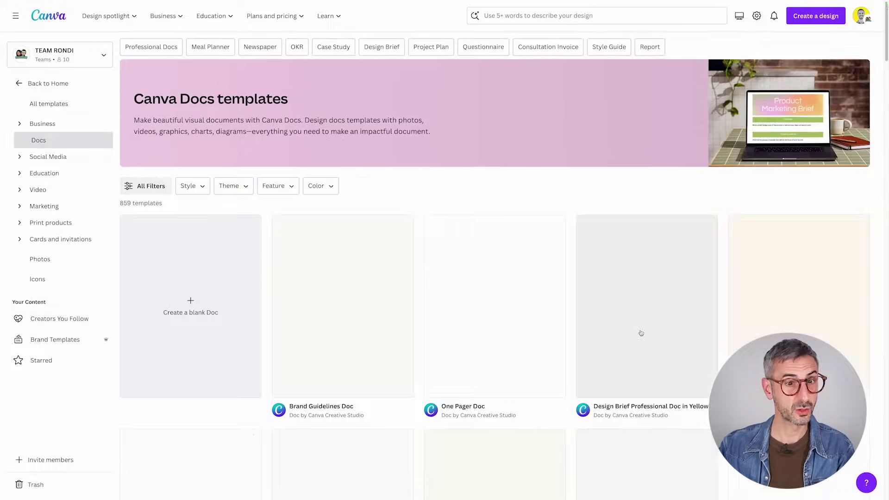
scroll(321, 188, "down", 2)
scroll(321, 188, "down", 6)
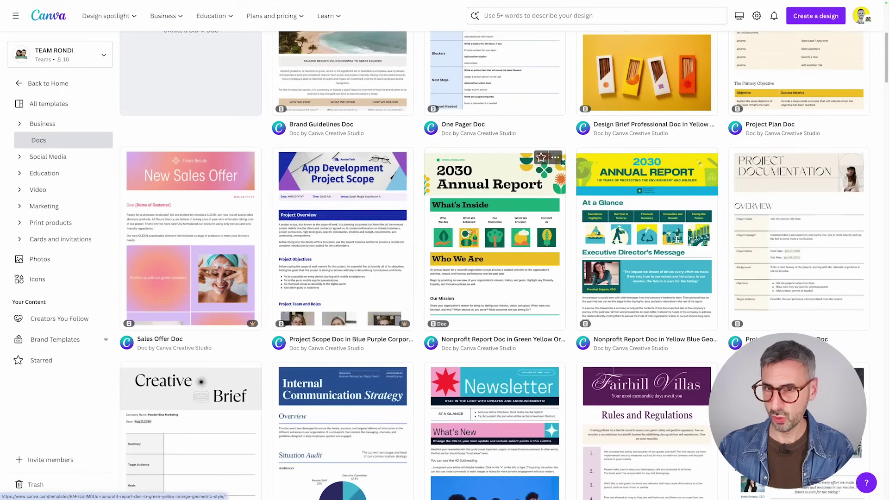
scroll(608, 231, "down", 9)
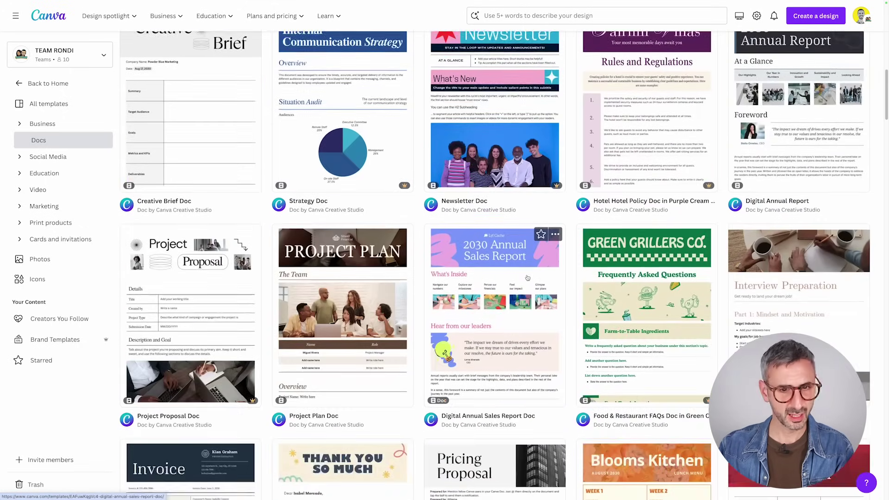
scroll(528, 277, "down", 2)
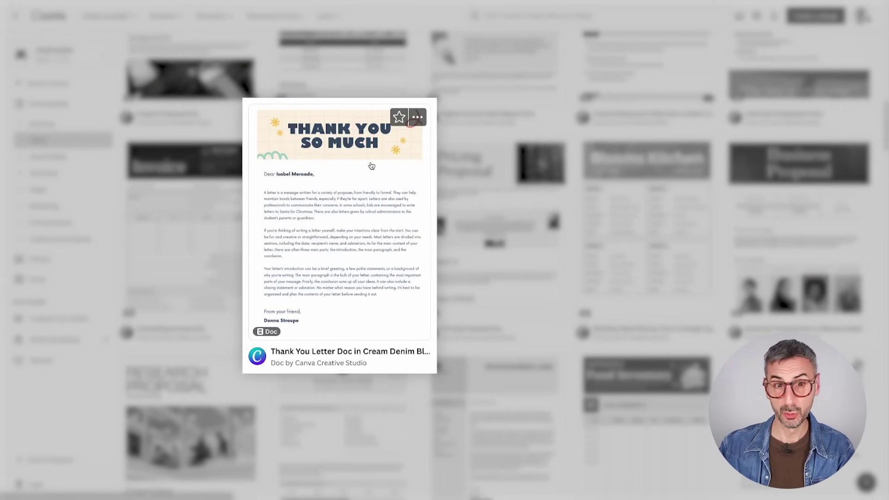
scroll(384, 301, "down", 17)
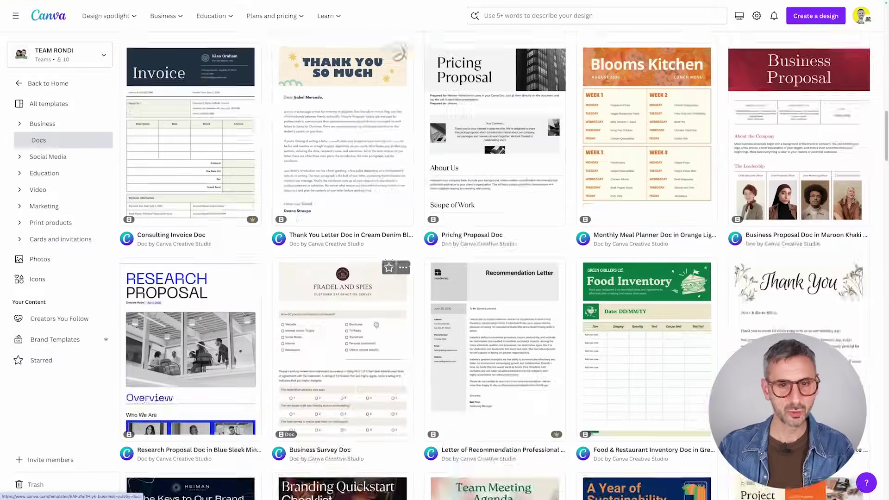
scroll(385, 301, "down", 8)
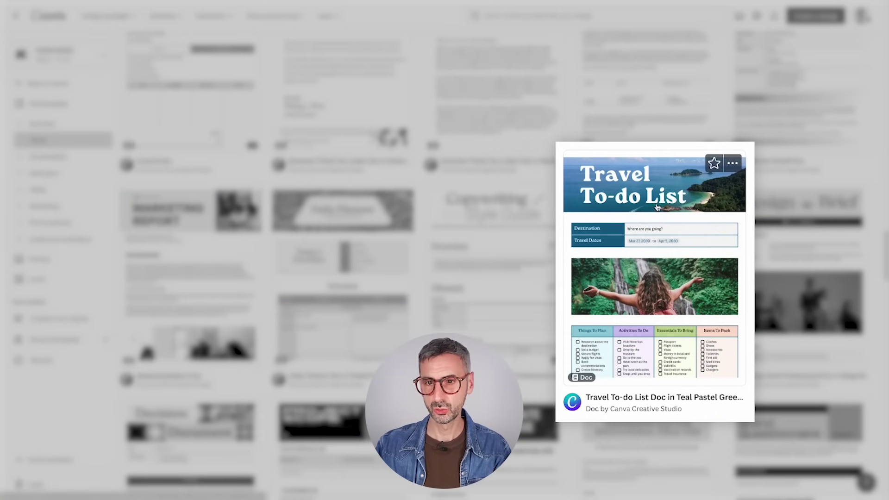
Create a new doc from the Travel To-do List Doc template and move through its blocks.
left_click(652, 301)
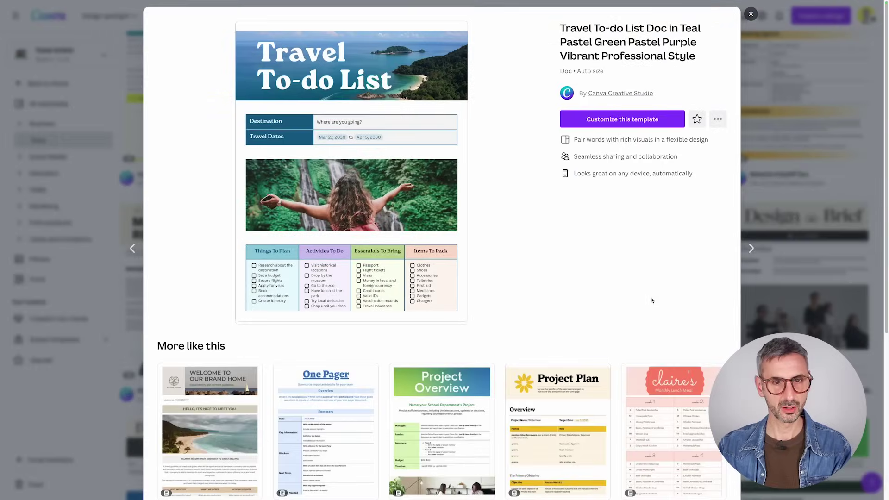
left_click(622, 121)
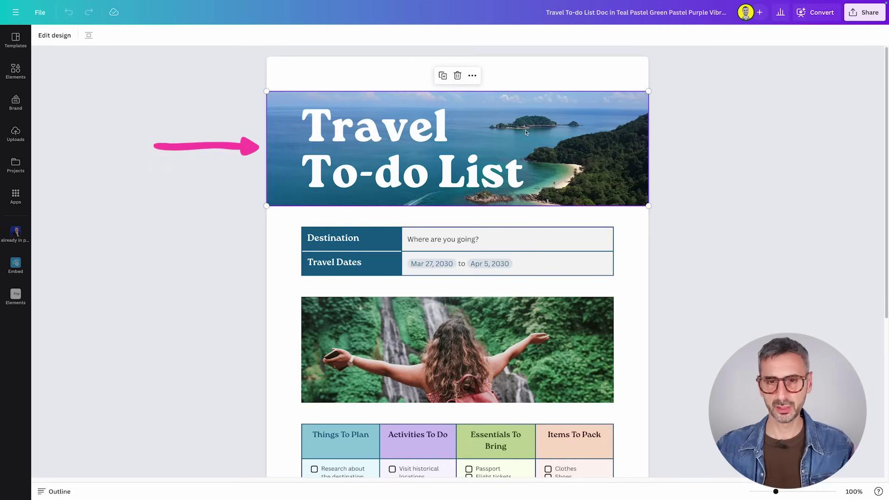
key("Tab")
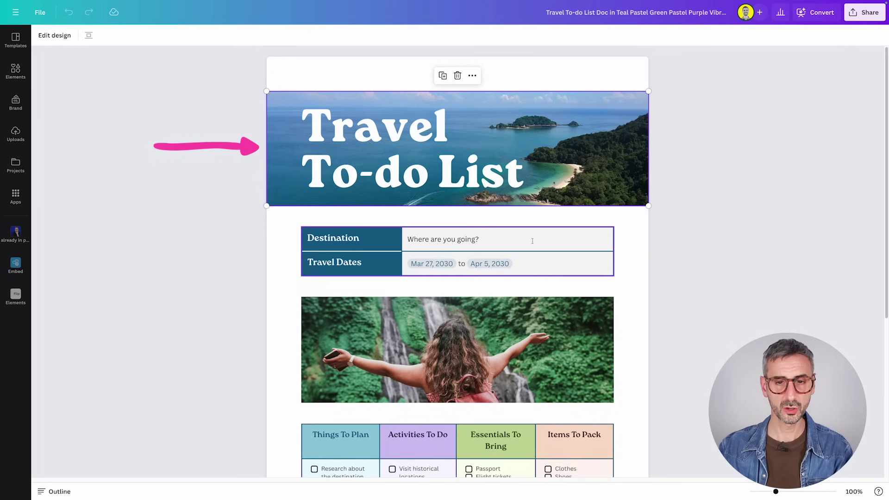
key("Tab")
scroll(403, 263, "down", 1)
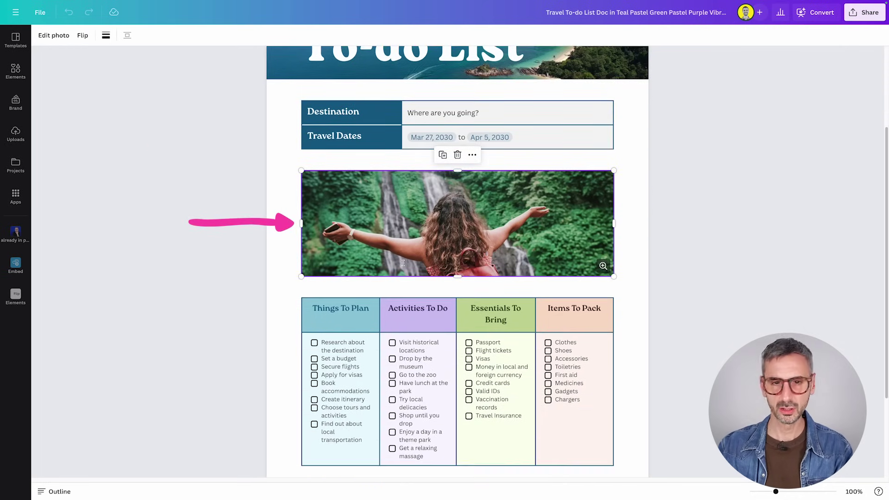
scroll(421, 217, "down", 3)
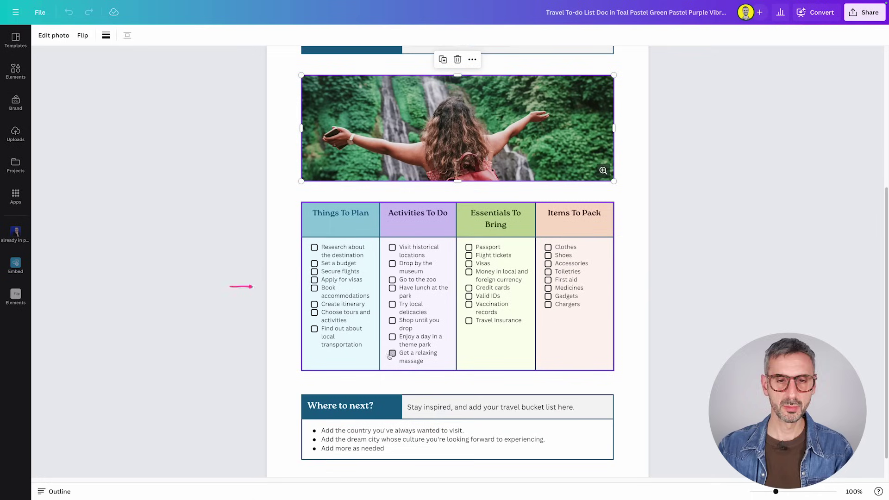
Check off Visit historical locations, Credit cards and First aid in the checklists.
left_click(393, 247)
left_click(469, 288)
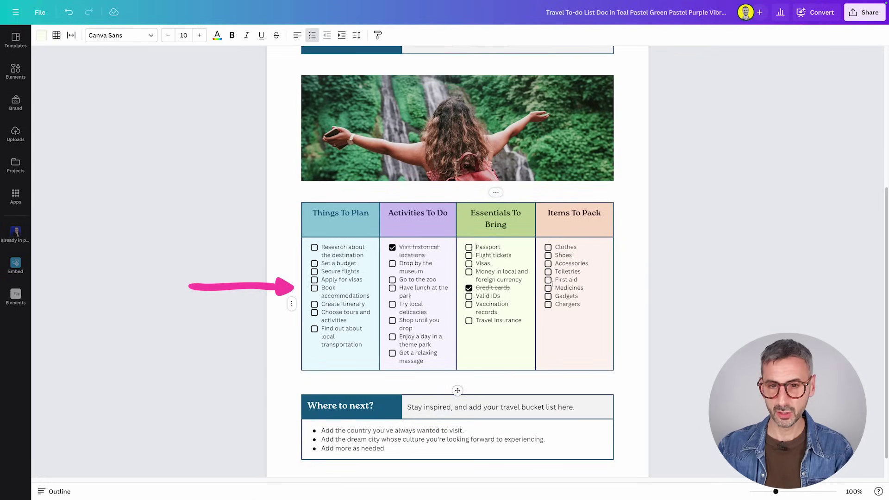
left_click(548, 280)
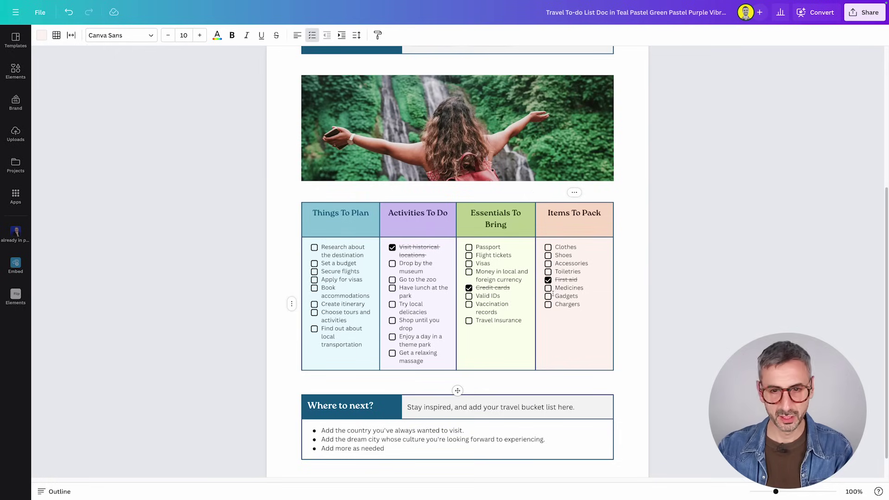
scroll(552, 295, "down", 1)
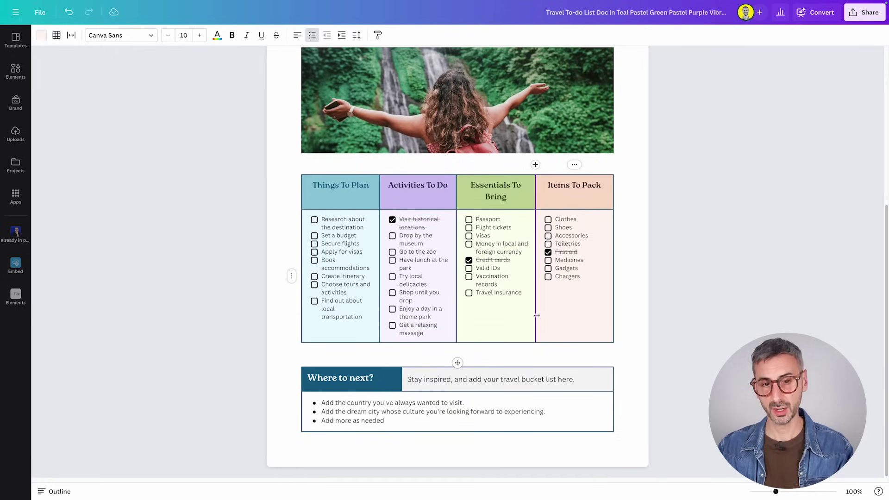
scroll(527, 284, "up", 5)
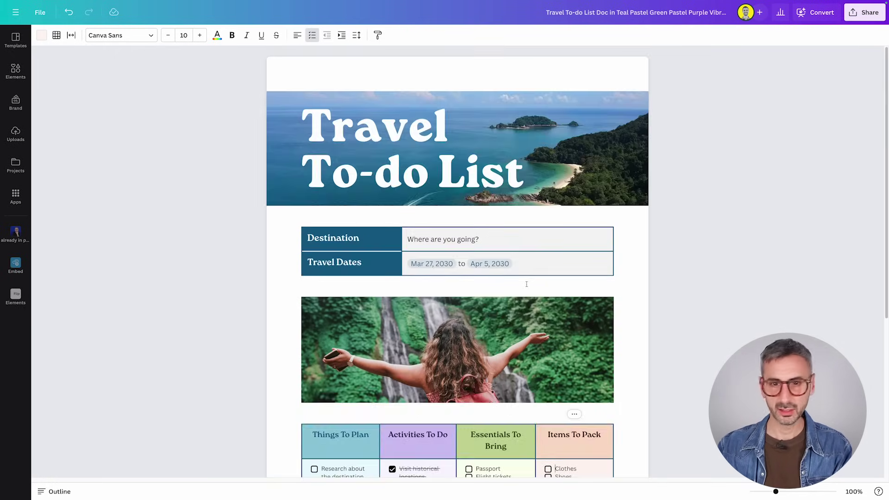
Download the Travel To-do List doc as a DOCX file.
scroll(734, 168, "down", 2)
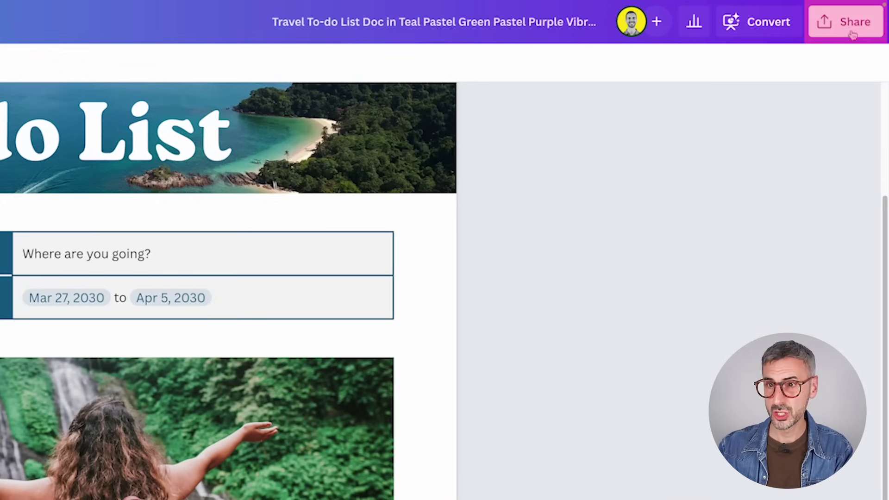
left_click(852, 33)
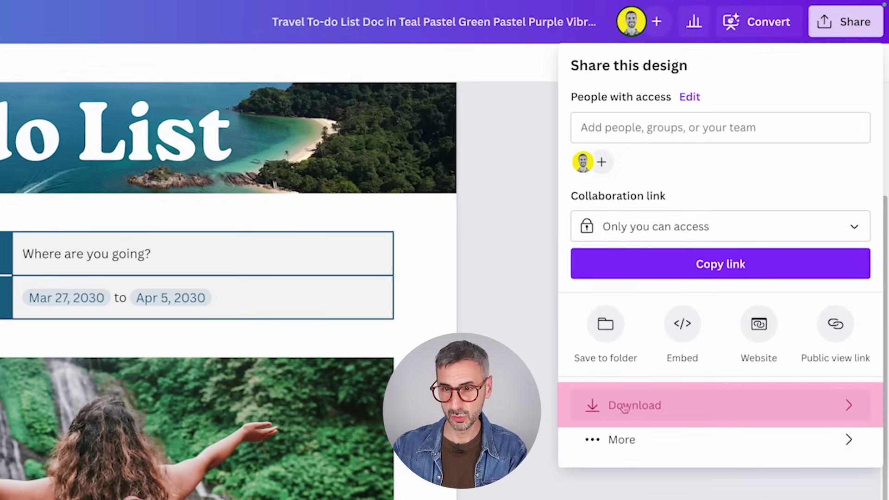
left_click(847, 405)
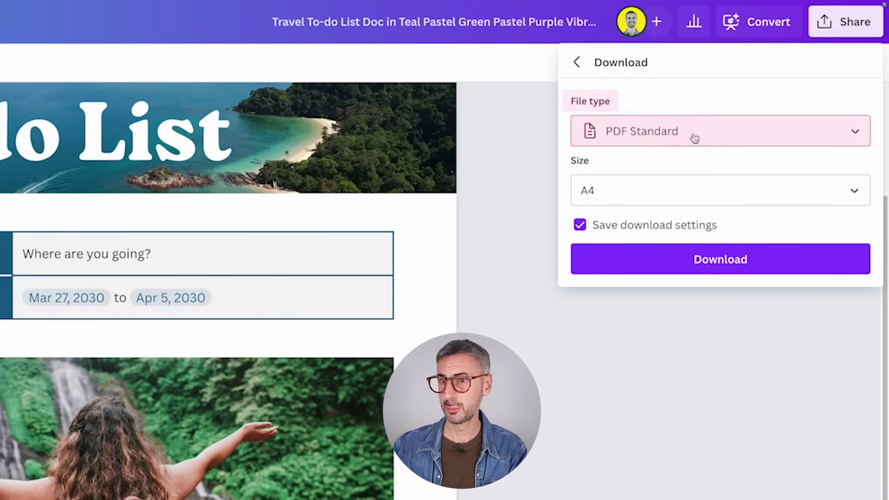
left_click(852, 139)
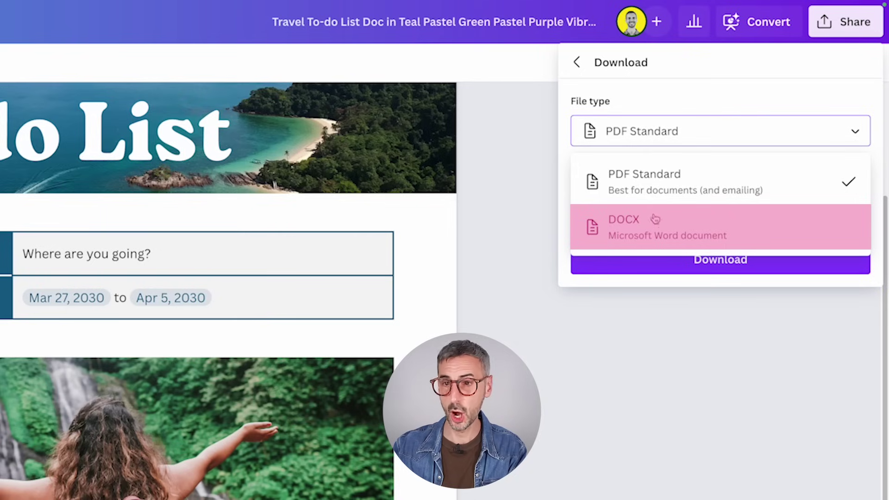
left_click(633, 224)
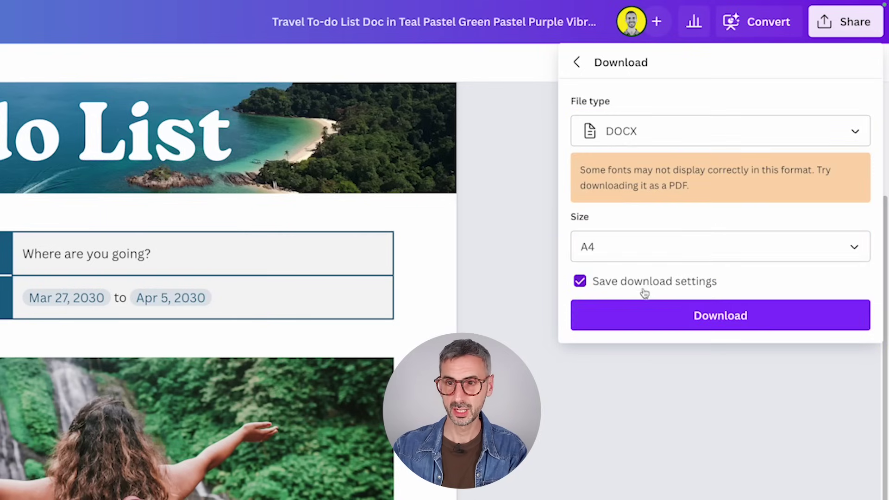
left_click(730, 315)
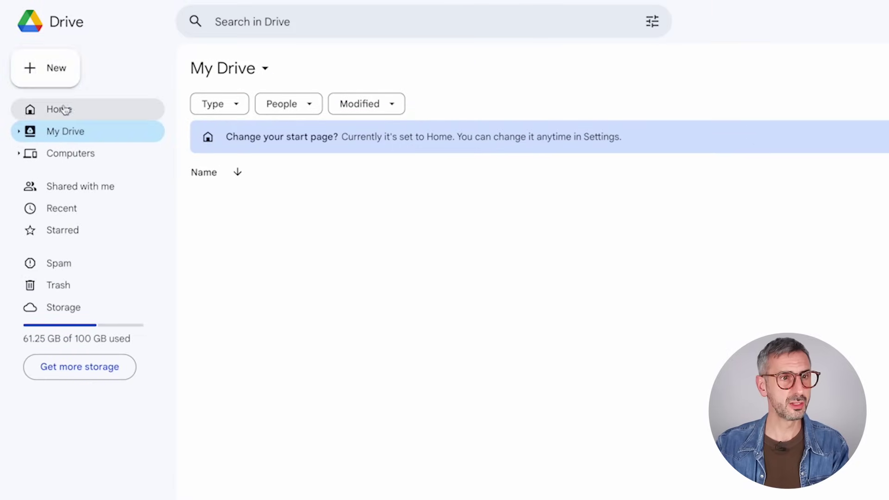
Upload the downloaded Travel To-do List DOCX file to My Drive.
left_click(54, 75)
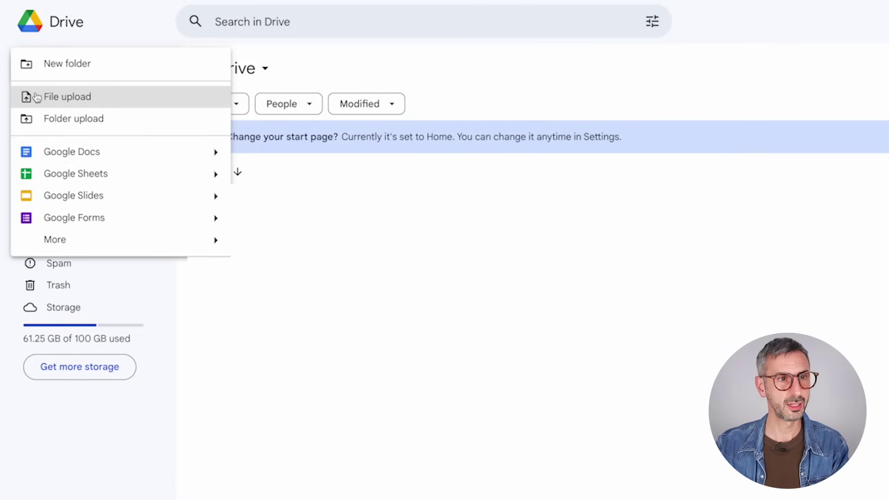
left_click(100, 102)
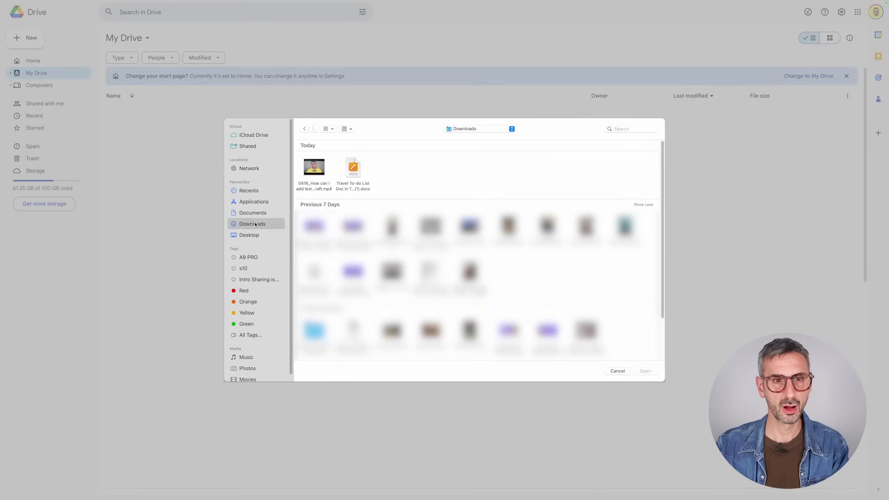
left_click(336, 184)
left_click(645, 371)
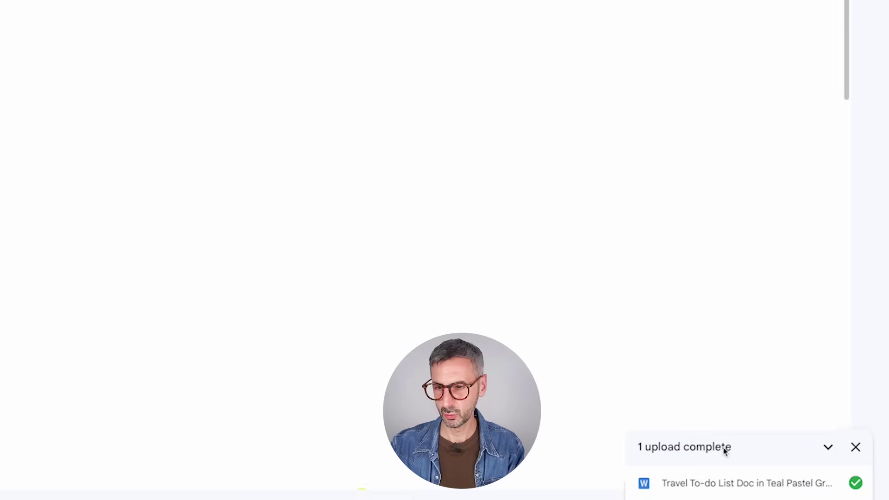
Open the uploaded Travel To-do List DOCX in Google Docs.
left_click(694, 483)
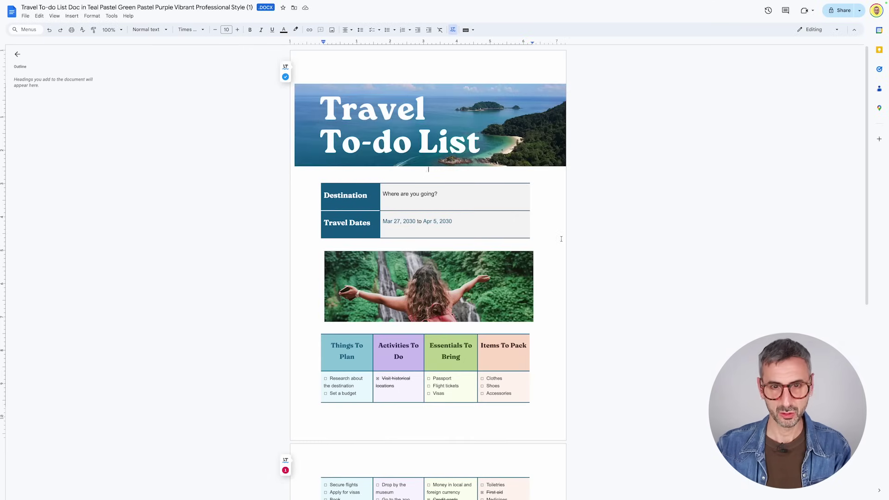
scroll(582, 164, "down", 1)
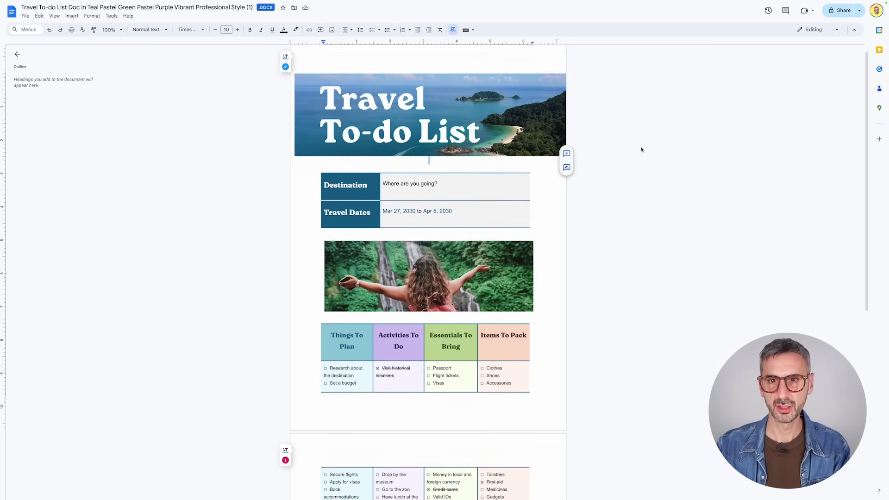
scroll(207, 202, "down", 5)
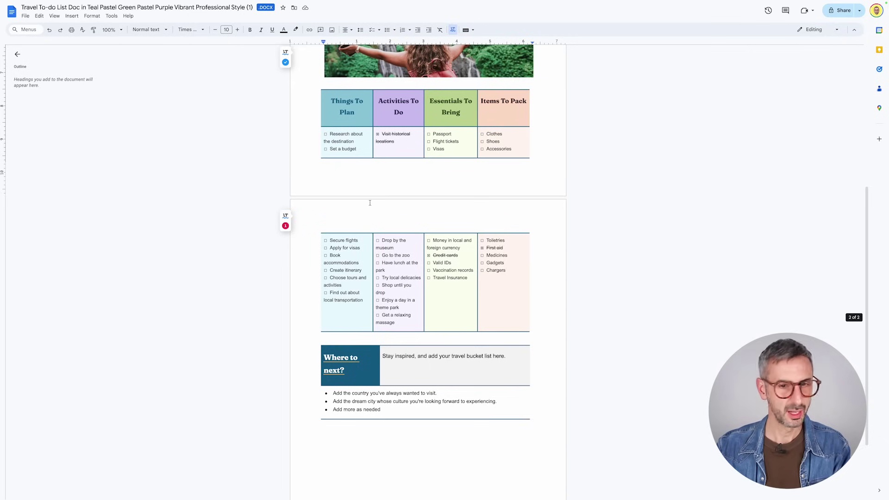
scroll(370, 203, "up", 5)
Shift the header image to the left page edge and enlarge it to full page width.
left_click(353, 123)
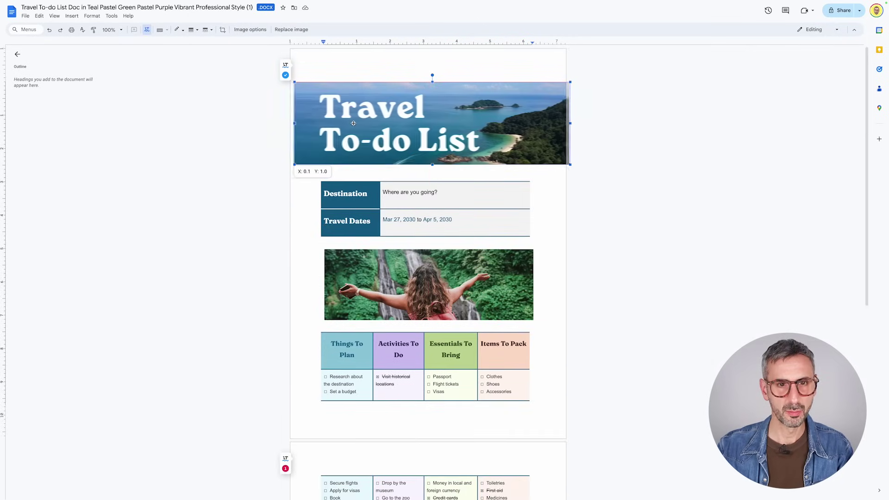
left_click_drag(354, 123, 356, 124)
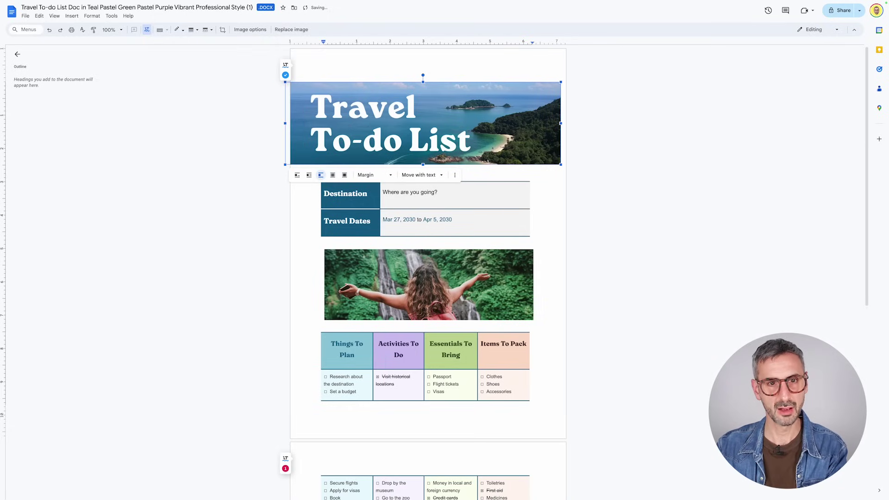
left_click_drag(561, 165, 566, 167)
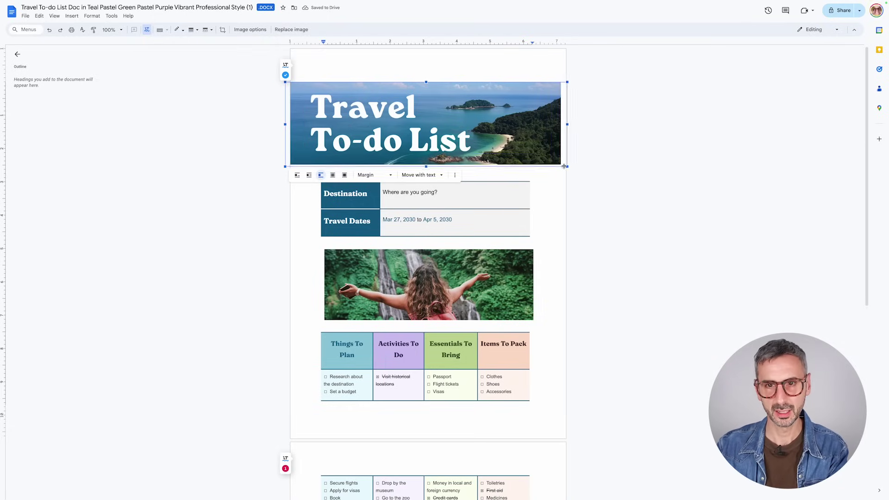
left_click(616, 184)
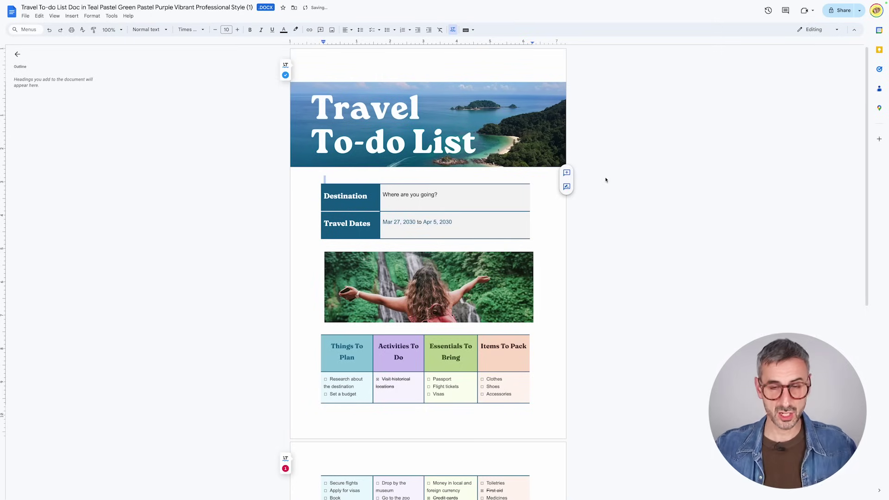
Place the cursor on the Passport and Credit cards checklist items.
scroll(496, 286, "down", 1)
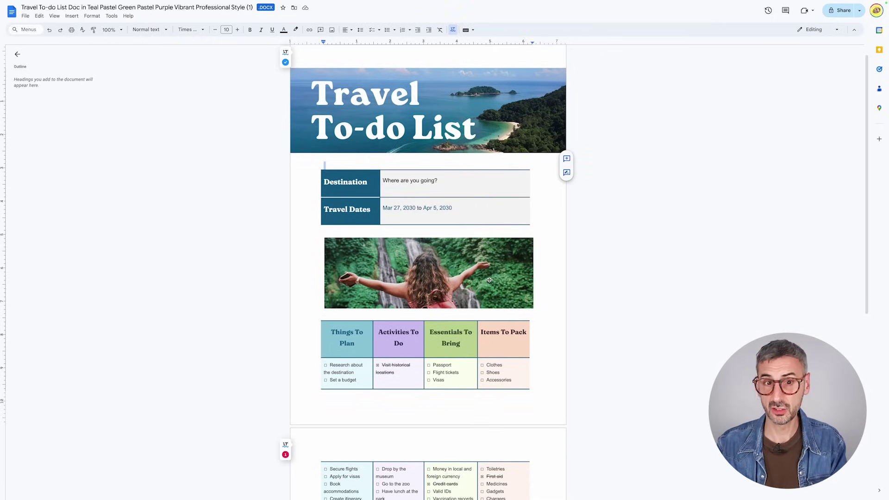
left_click(356, 353)
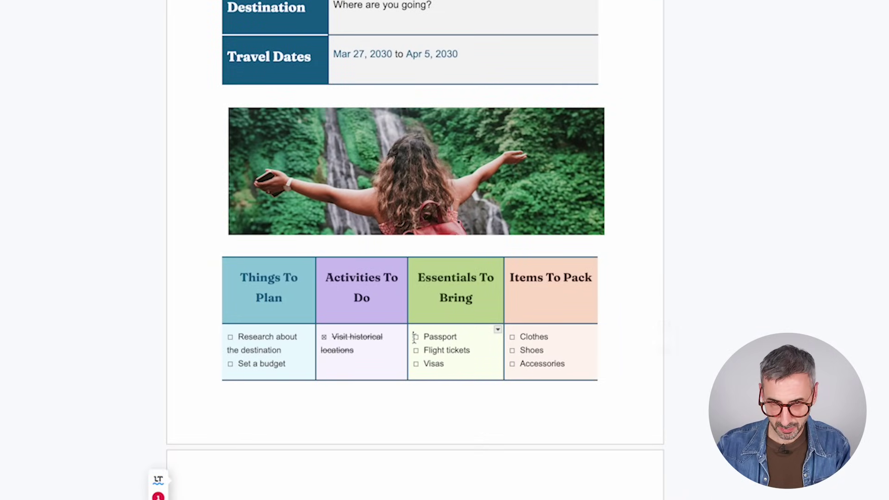
left_click(415, 336)
scroll(324, 496, "down", 2)
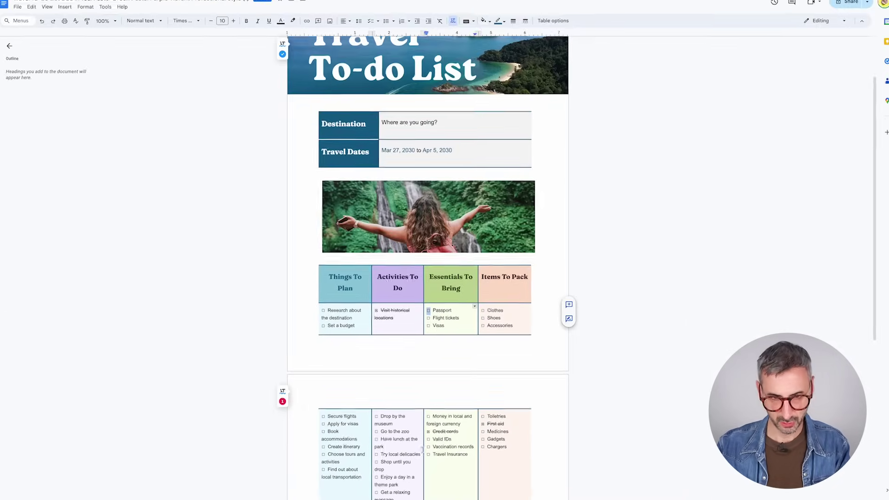
left_click(417, 386)
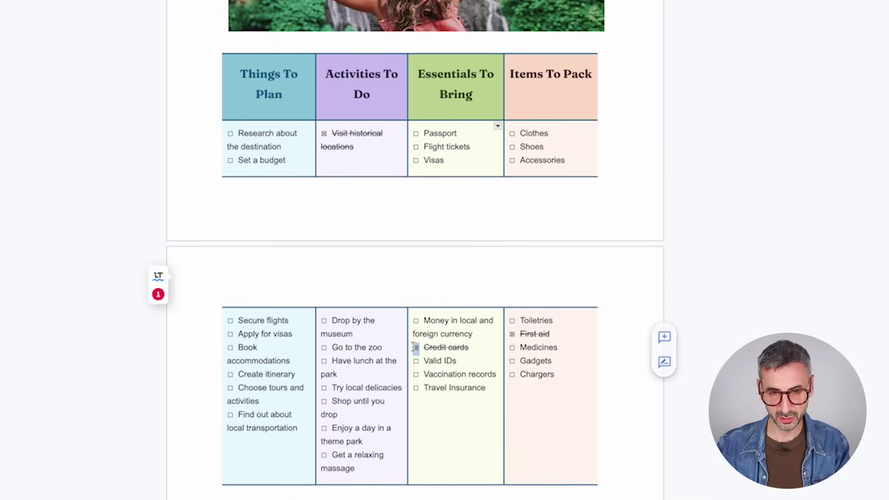
Check off Valid IDs and apply strikethrough to its text.
left_click(417, 362)
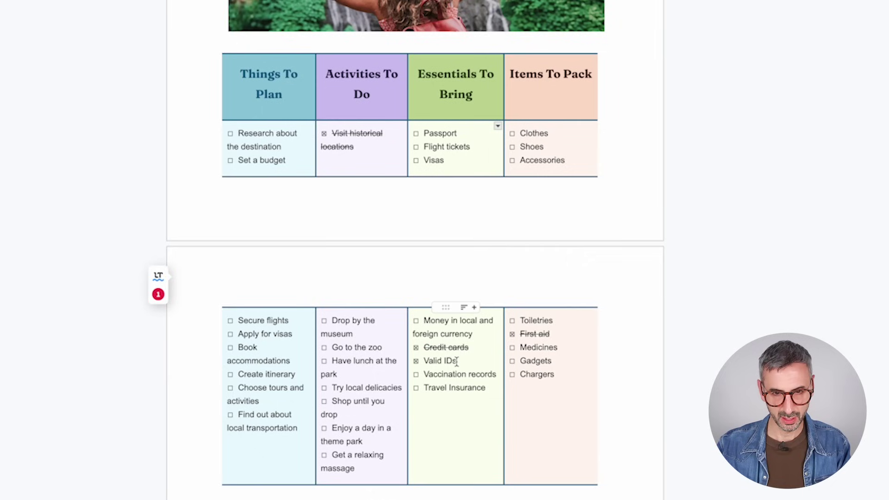
left_click_drag(456, 363, 421, 360)
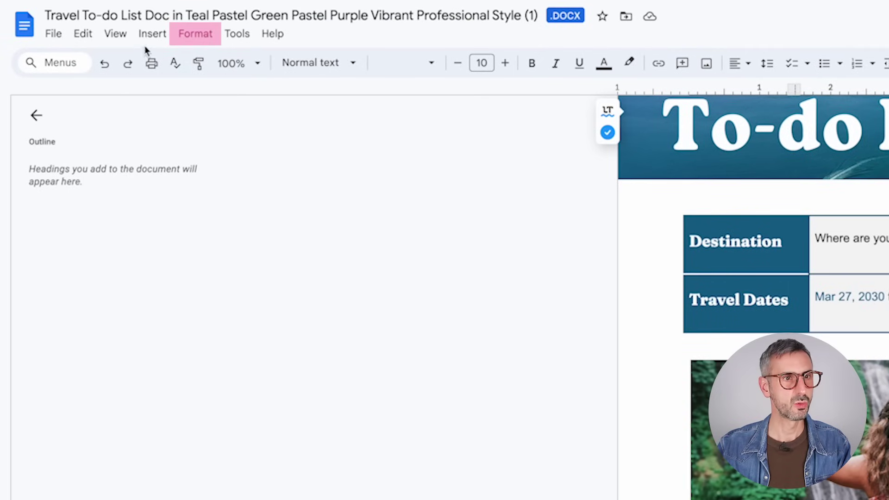
left_click(198, 37)
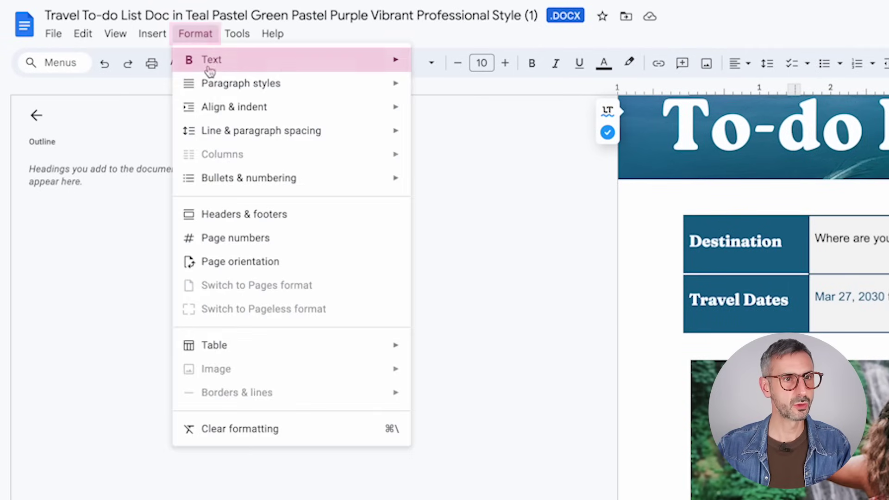
mouse_move(212, 60)
left_click(461, 134)
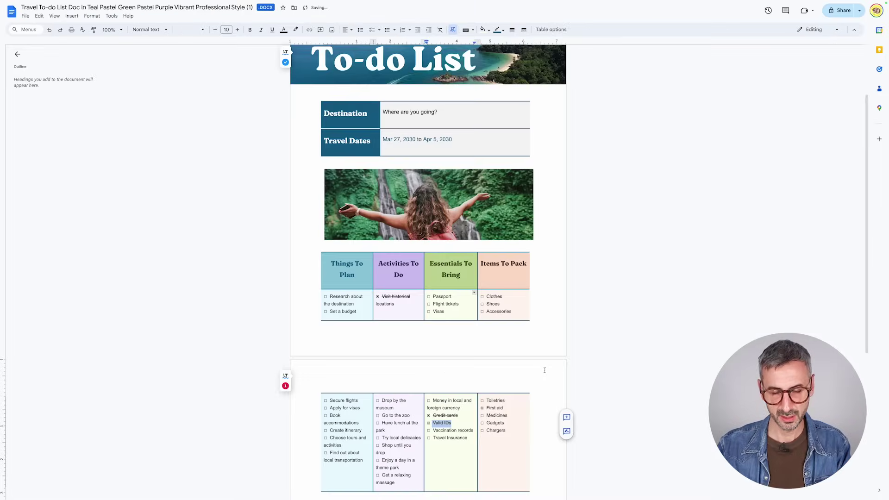
scroll(483, 353, "down", 5)
scroll(484, 353, "down", 2)
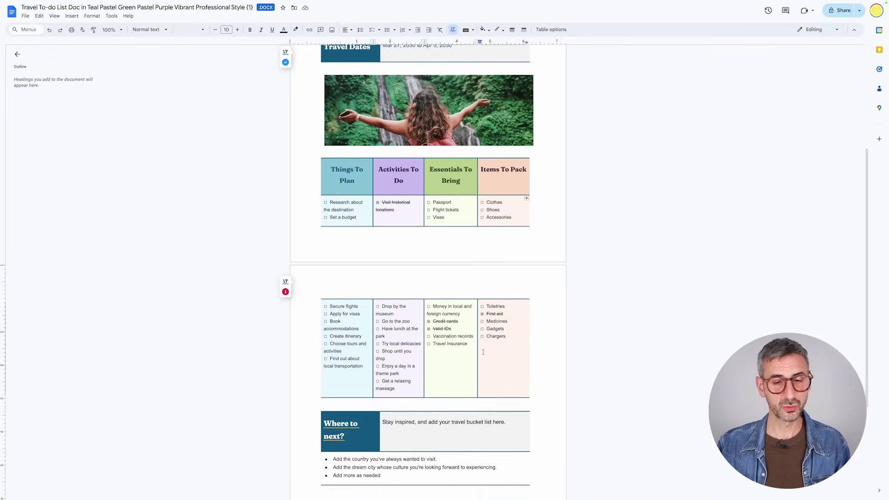
Zoom the document to 150% and scroll through it.
left_click(119, 30)
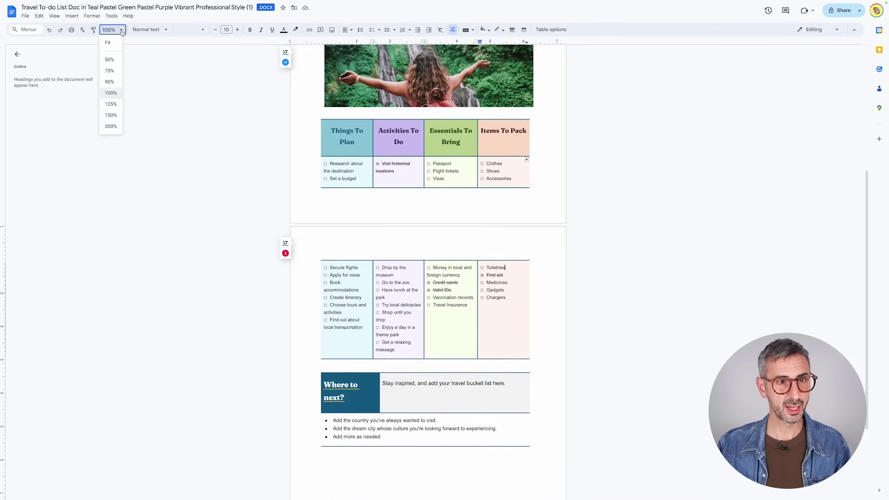
left_click(110, 117)
scroll(391, 301, "down", 8)
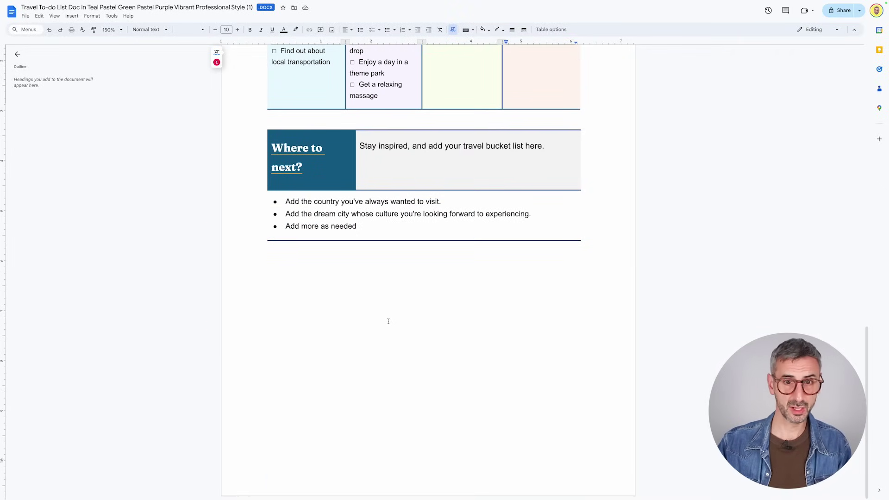
scroll(389, 321, "up", 3)
scroll(393, 318, "up", 4)
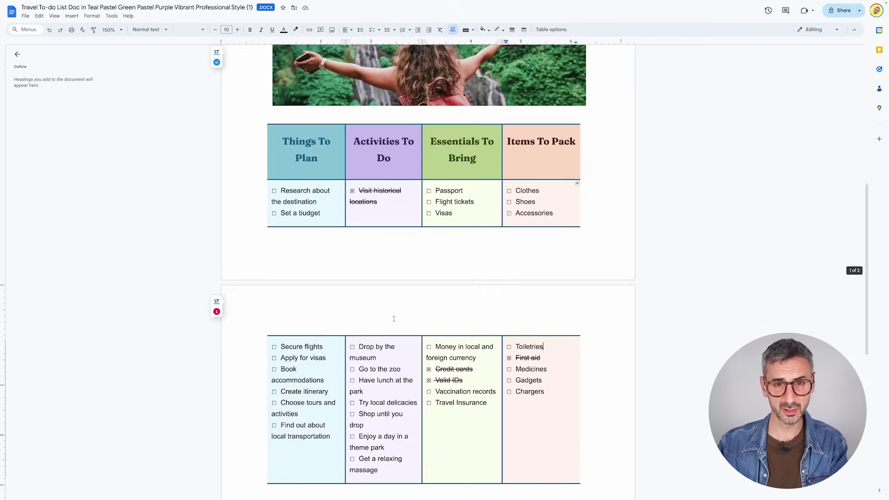
scroll(453, 384, "up", 8)
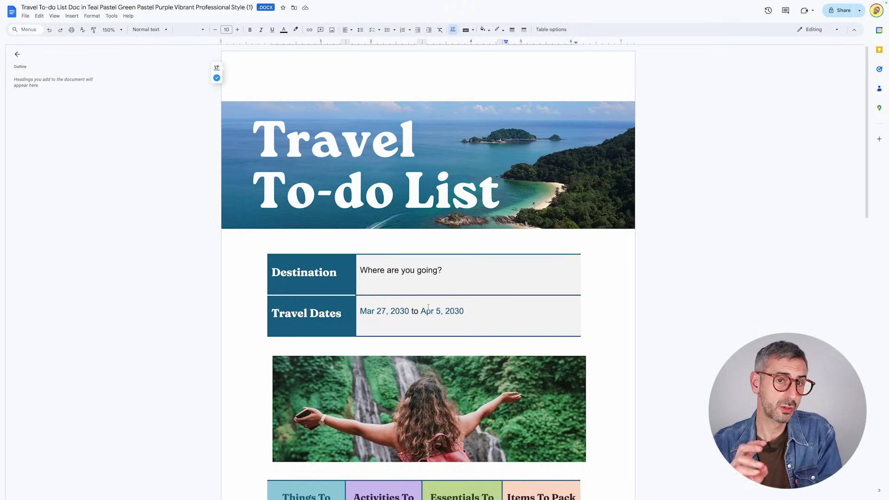
scroll(427, 341, "down", 6)
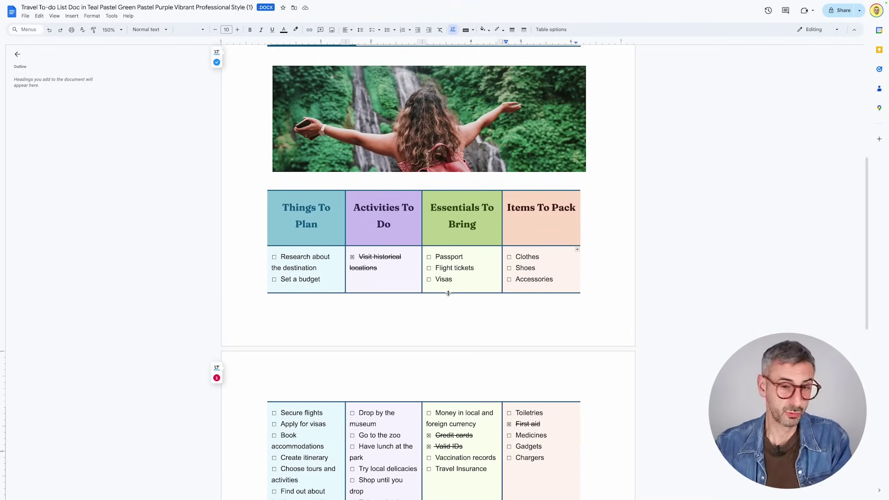
scroll(550, 333, "down", 2)
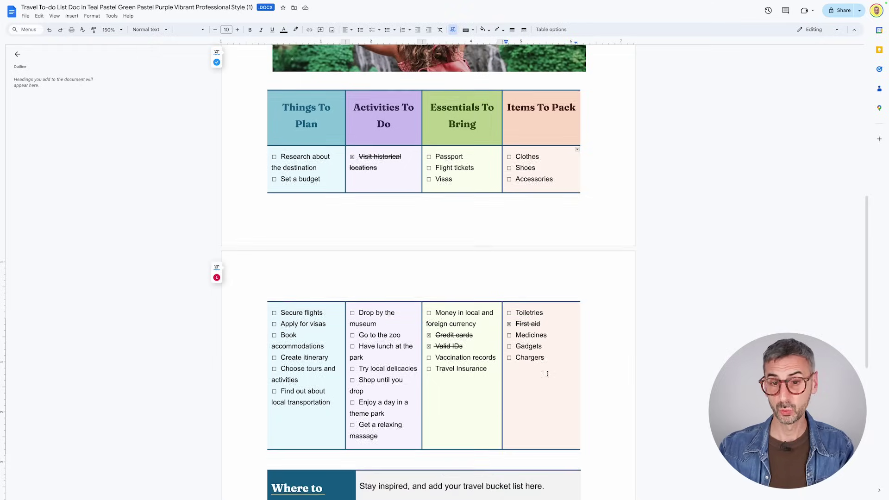
scroll(573, 361, "down", 2)
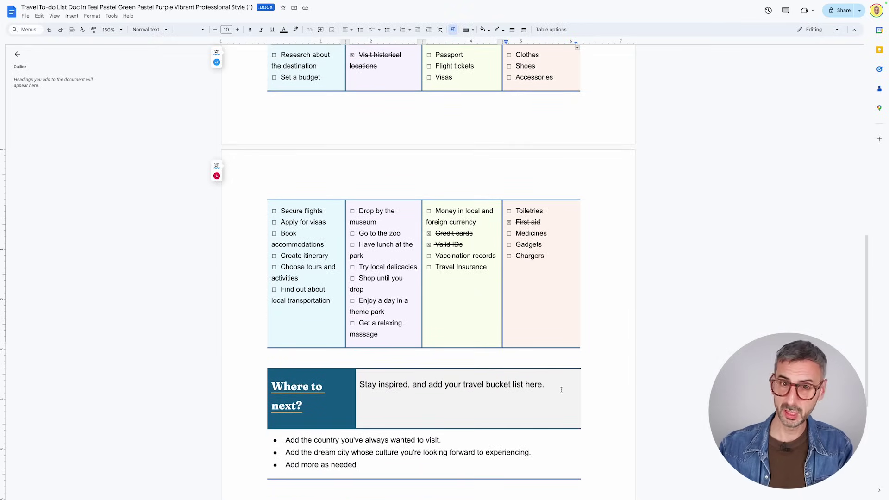
scroll(548, 399, "up", 10)
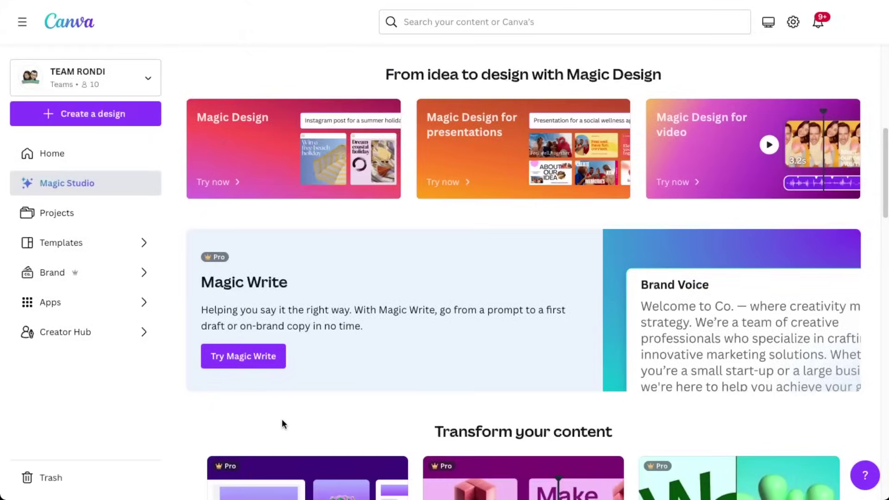
Try out Magic Write from the Magic Studio page.
left_click(259, 356)
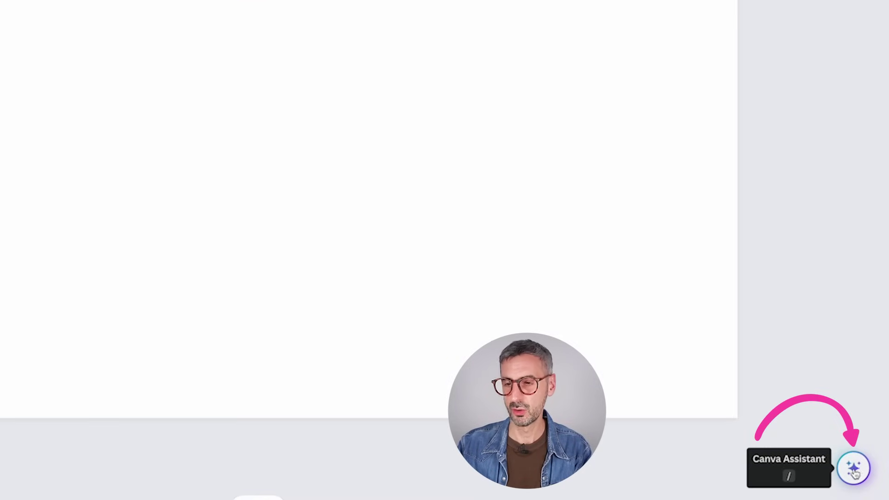
Start Magic Write on the blank page with the prompt 'Give an easy recipe for oatmeal raisin cookies'.
left_click(854, 471)
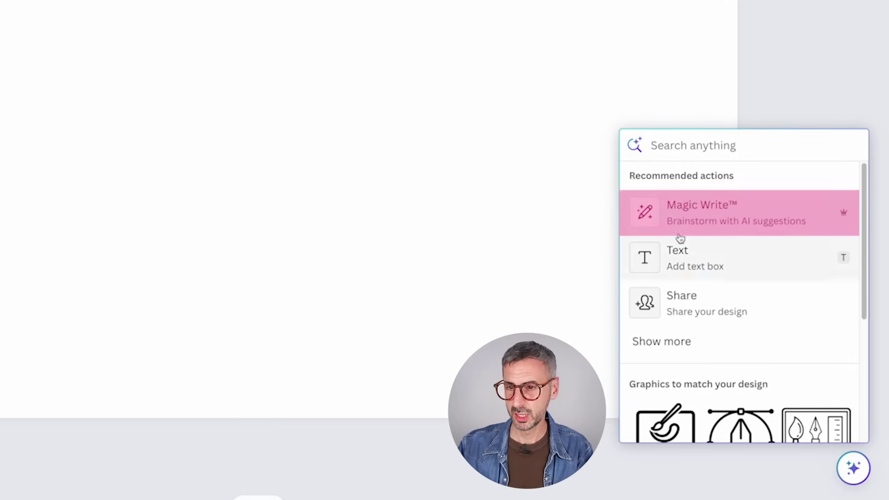
left_click(743, 227)
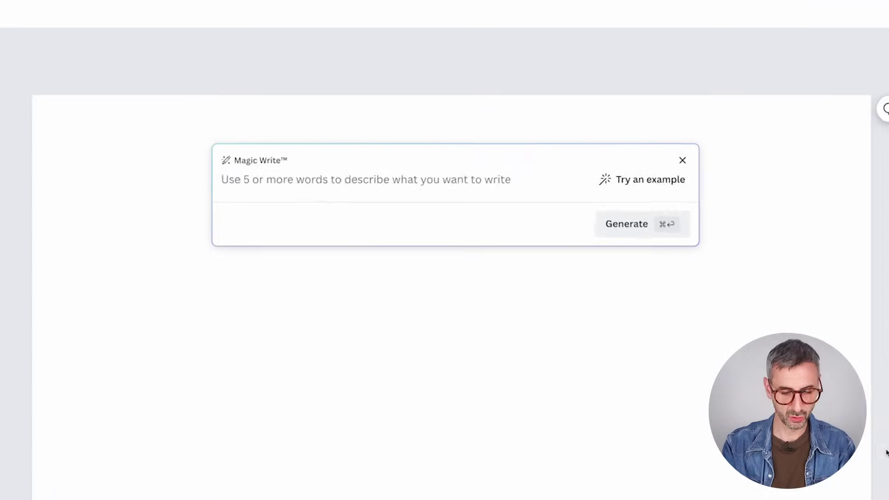
type("Giv")
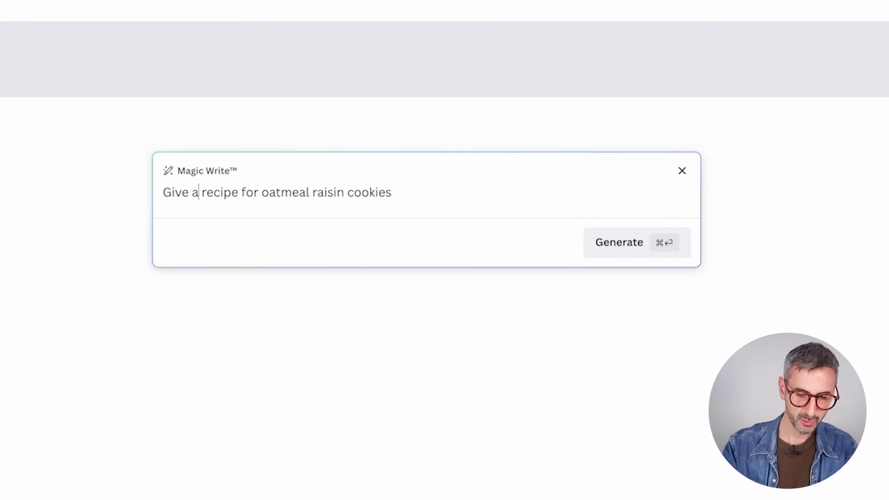
type("n easy")
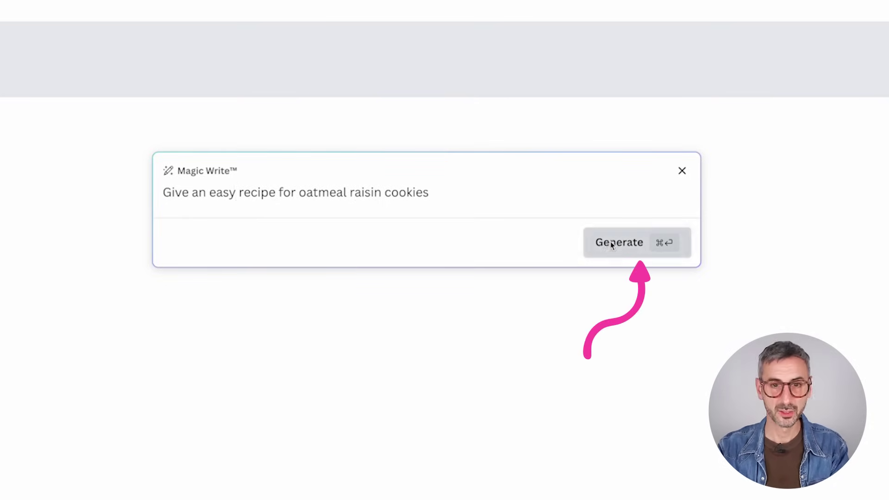
Generate the oatmeal raisin cookie recipe and scroll through its ingredients and steps.
left_click(596, 242)
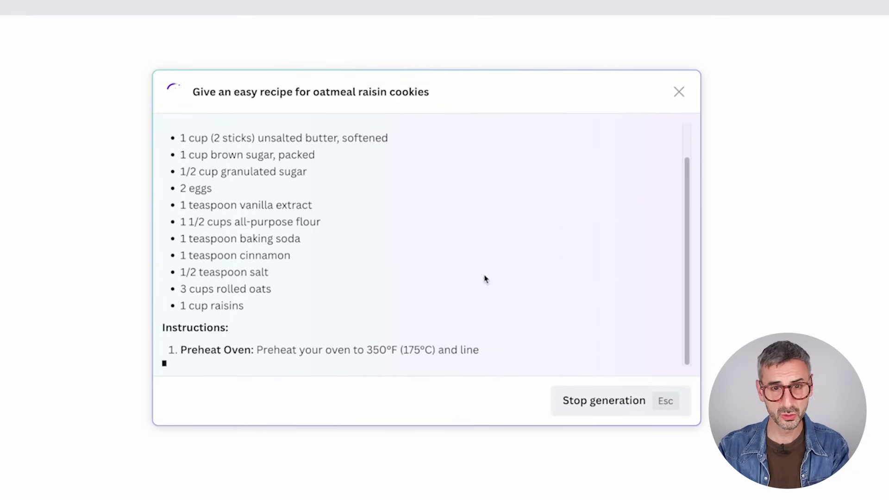
scroll(484, 279, "up", 2)
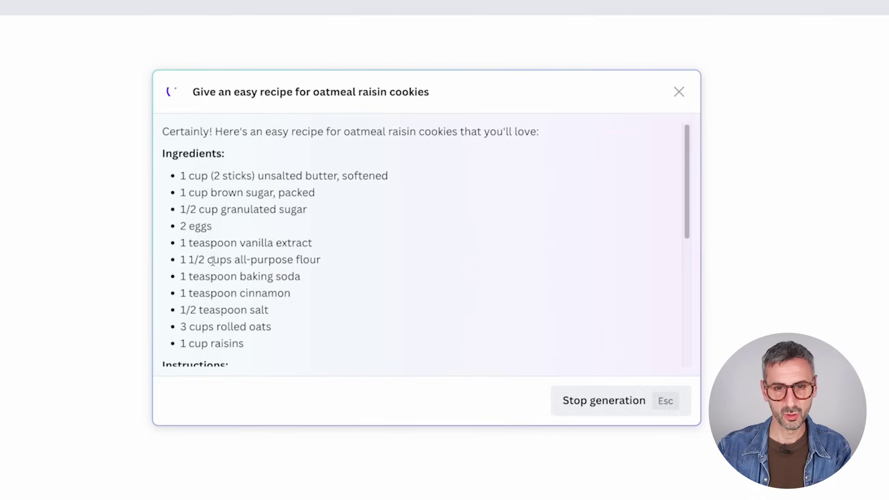
scroll(216, 252, "down", 1)
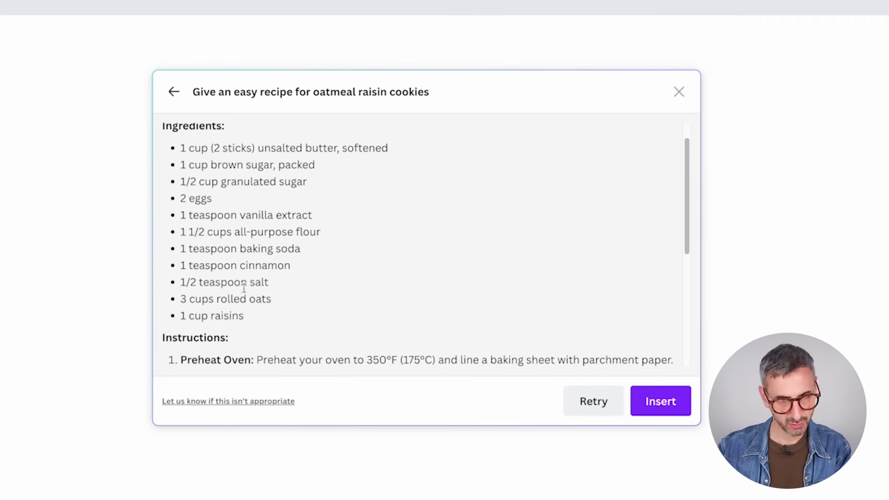
scroll(244, 288, "down", 6)
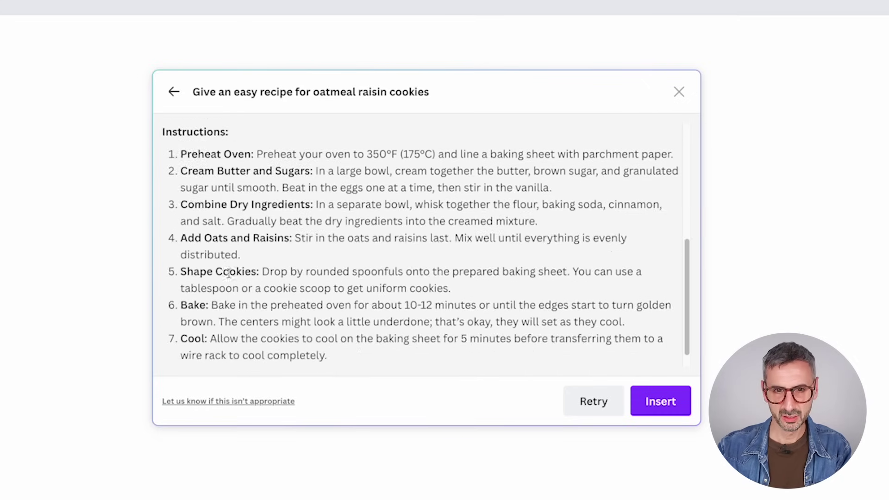
scroll(214, 173, "up", 7)
scroll(211, 212, "down", 2)
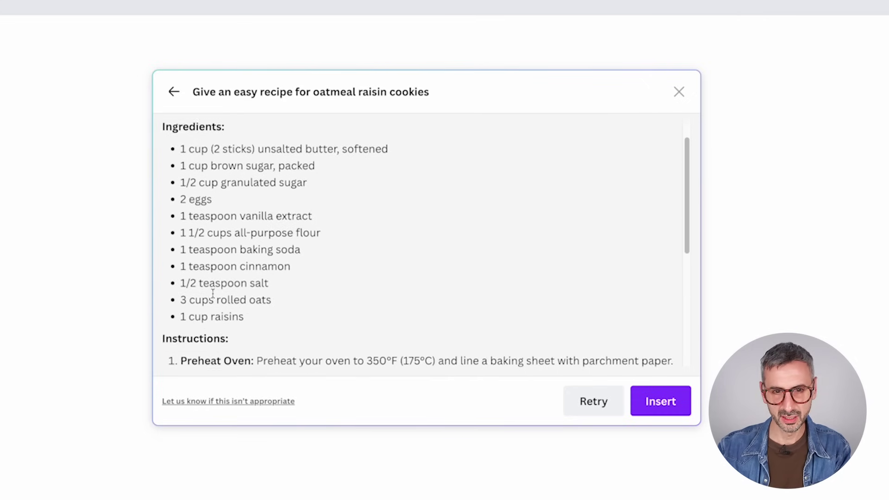
scroll(233, 302, "down", 5)
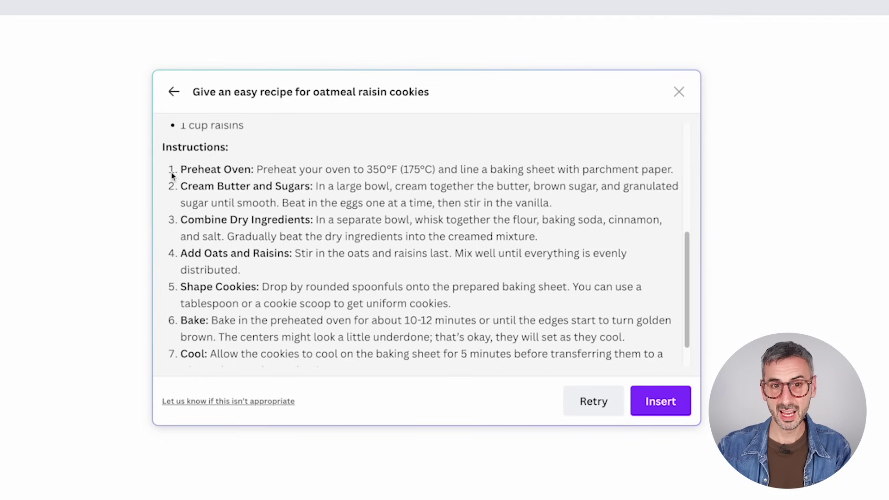
scroll(256, 254, "down", 3)
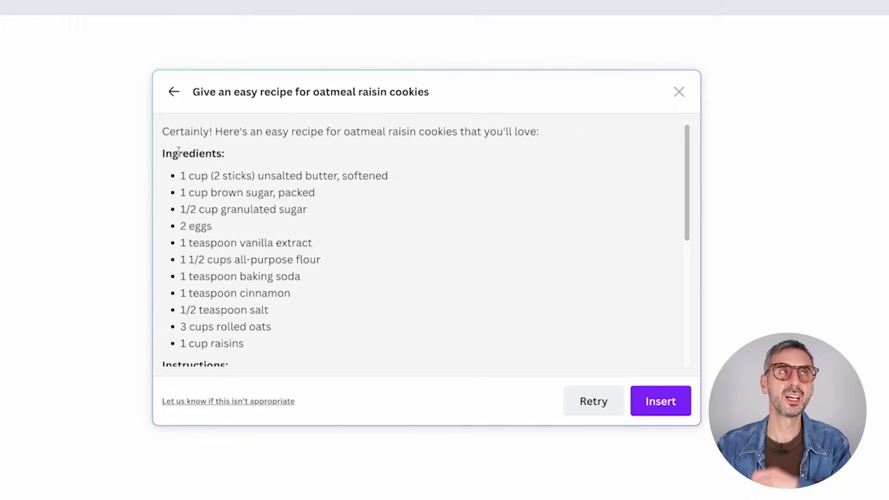
Change 'oatmeal raisin' to 'chocolate chip' in the prompt and generate a new recipe.
left_click(174, 92)
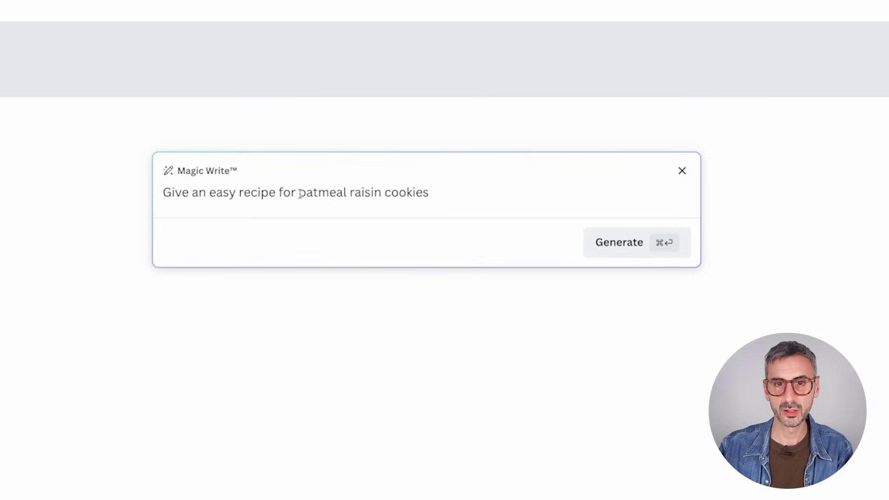
left_click_drag(299, 192, 382, 185)
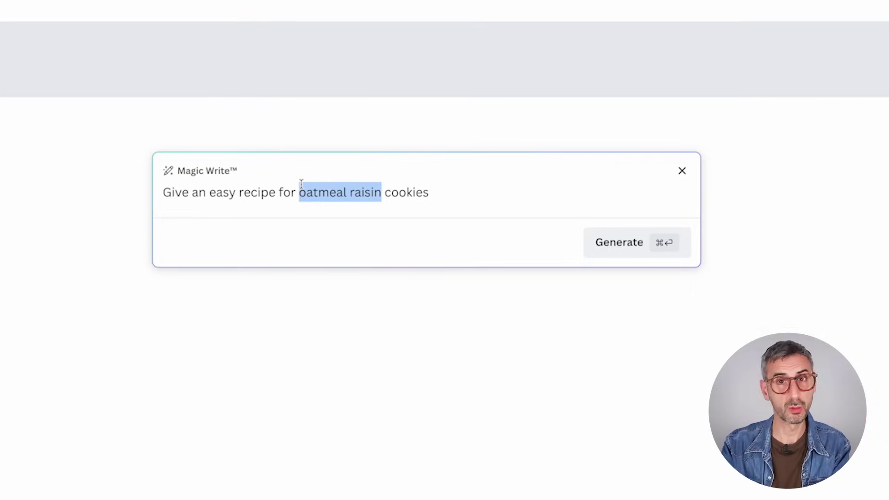
type("chocolate chip")
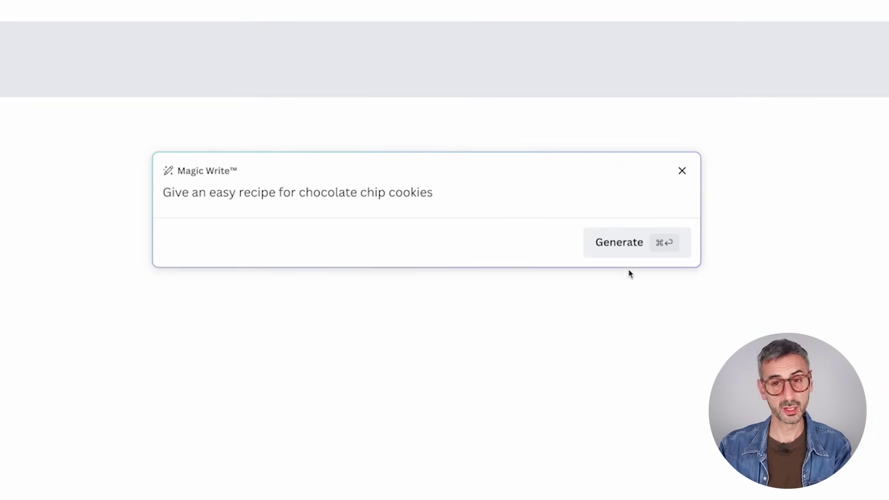
left_click(628, 251)
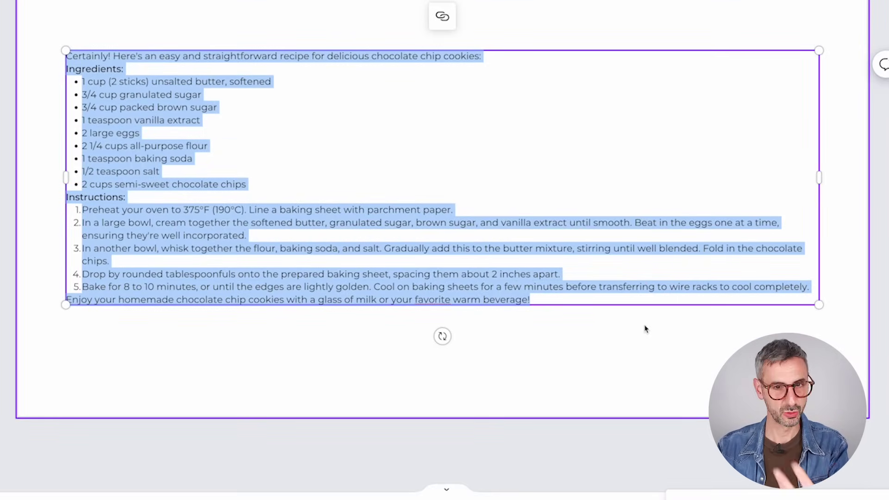
Add blank lines after the recipe intro, the ingredients list and step 5.
left_click(633, 342)
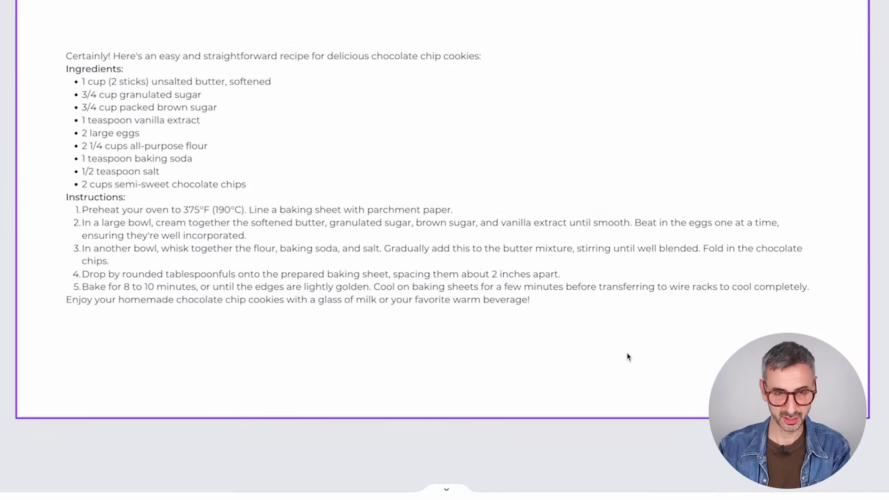
left_click(234, 199)
double_click(274, 184)
left_click(275, 185)
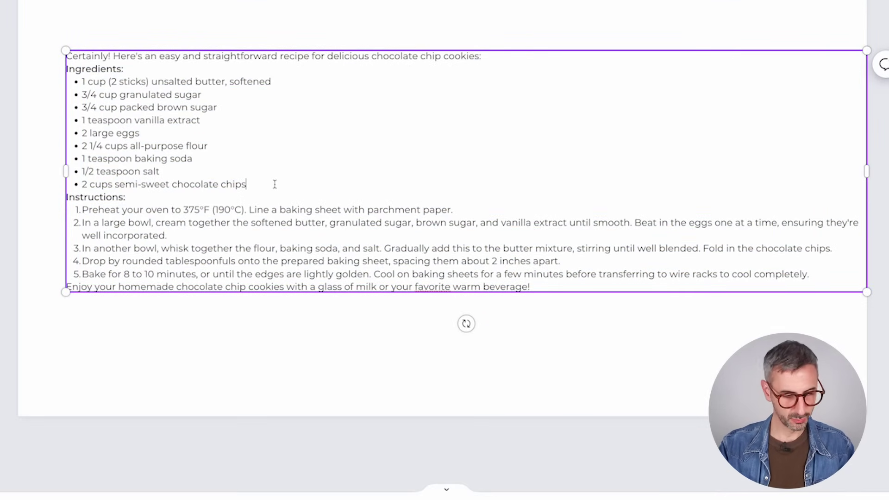
key("Return")
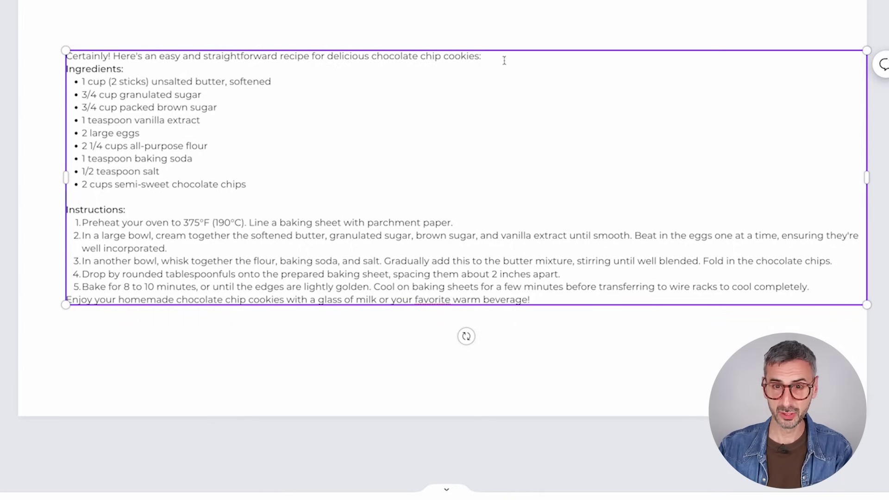
left_click(484, 56)
key("Return")
left_click(364, 363)
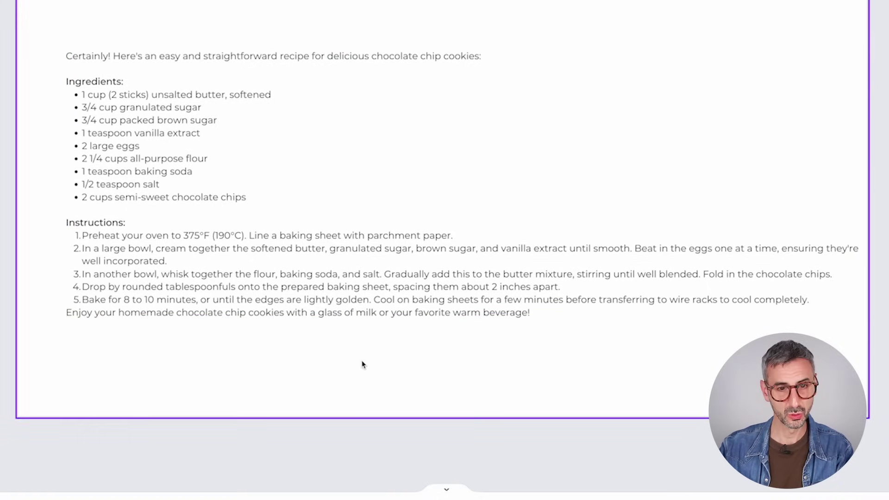
left_click(823, 298)
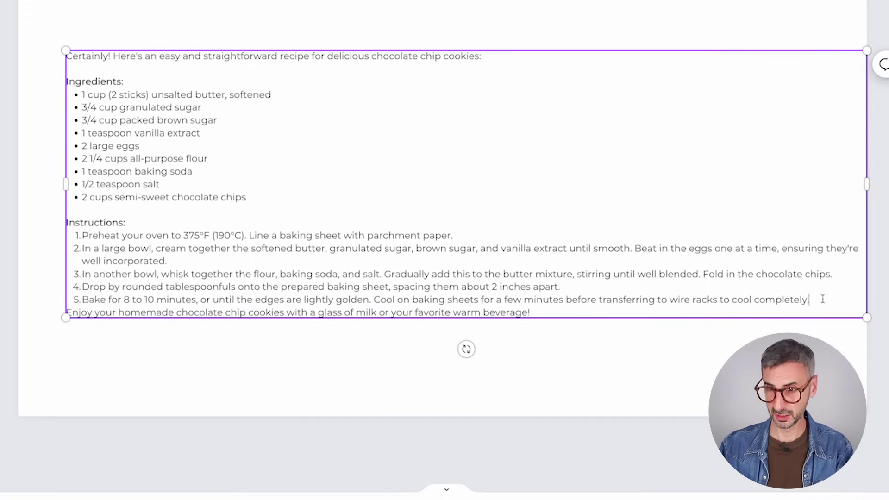
key("Return")
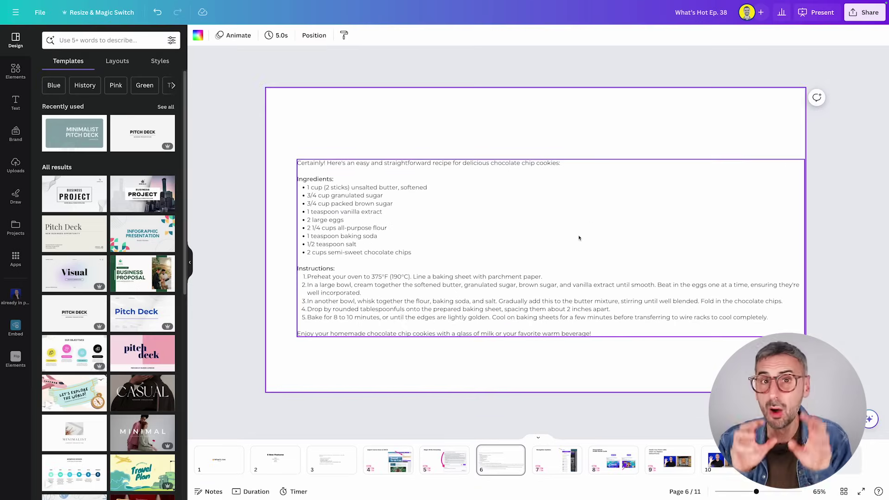
Scale the recipe text box down to 14.8 size and reposition it on the page.
left_click(580, 238)
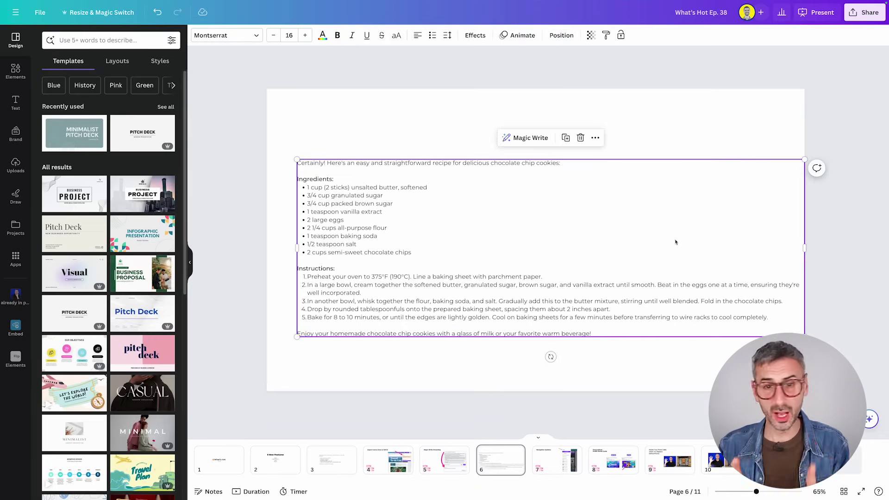
left_click_drag(675, 243, 638, 234)
left_click(566, 338)
left_click(585, 306)
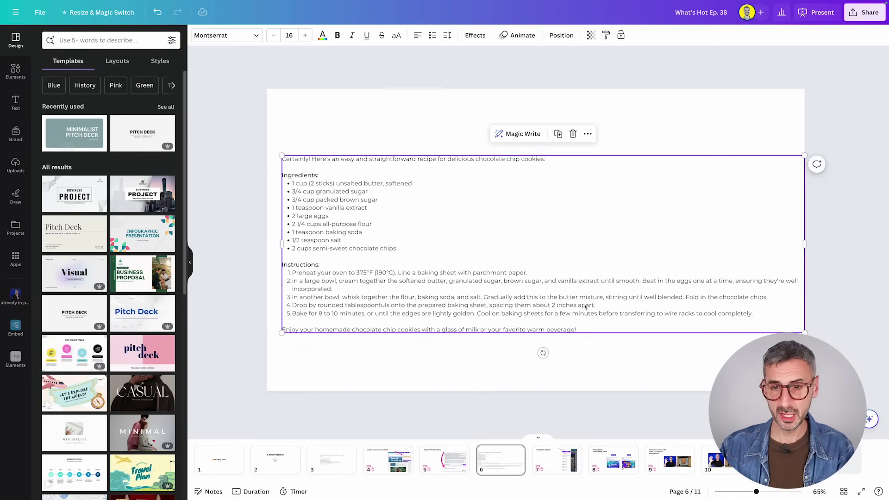
left_click_drag(805, 156, 766, 169)
left_click_drag(607, 299, 615, 276)
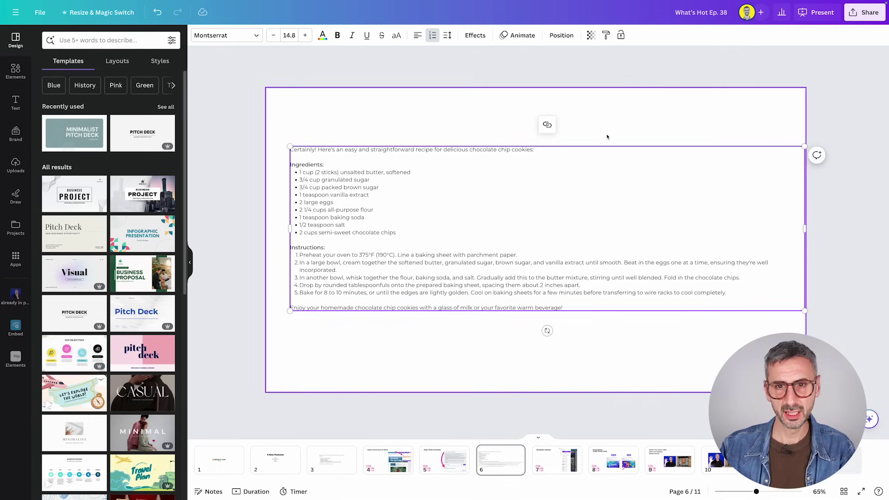
left_click(411, 341)
left_click(441, 279)
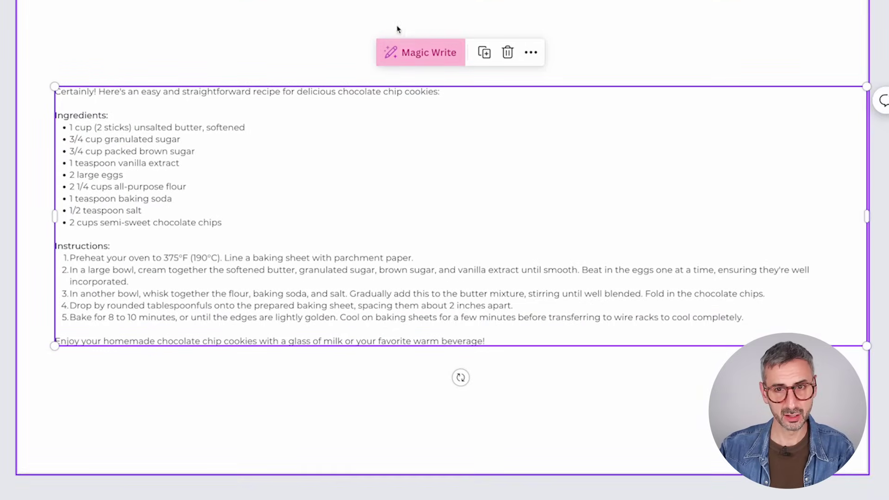
Glance at the Magic Write actions, then narrow the recipe text box so its text rewraps.
left_click(409, 55)
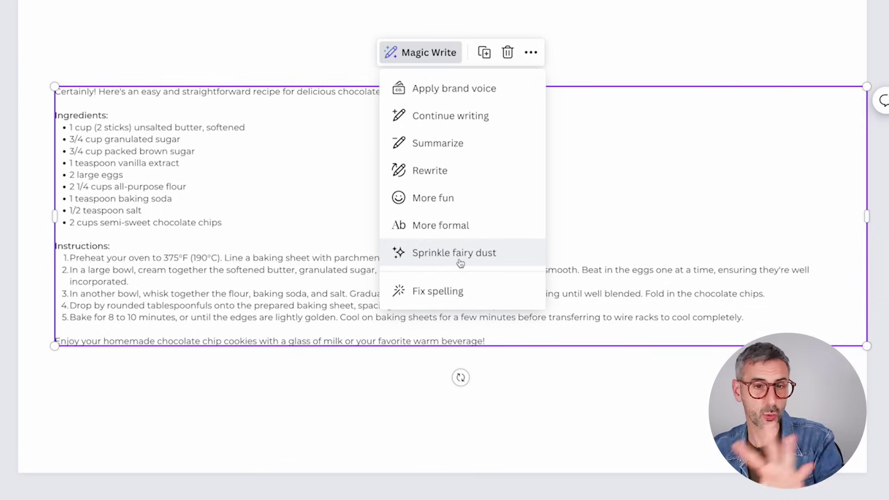
left_click(183, 440)
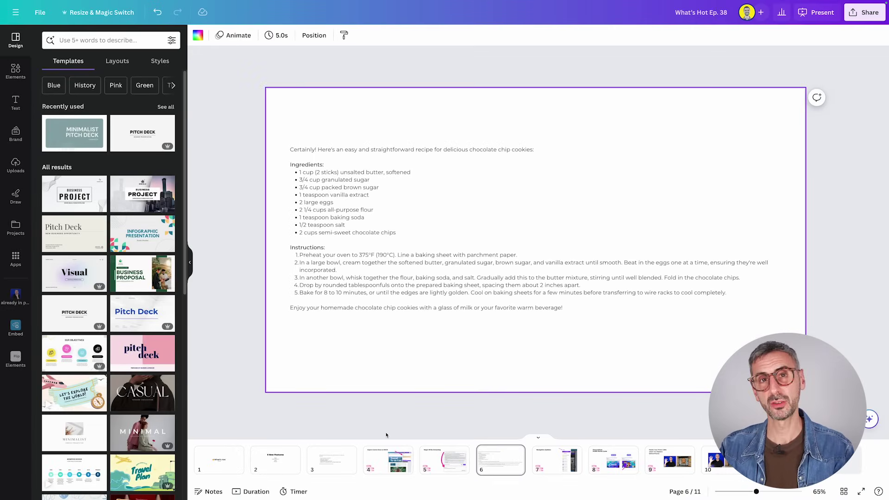
left_click(434, 241)
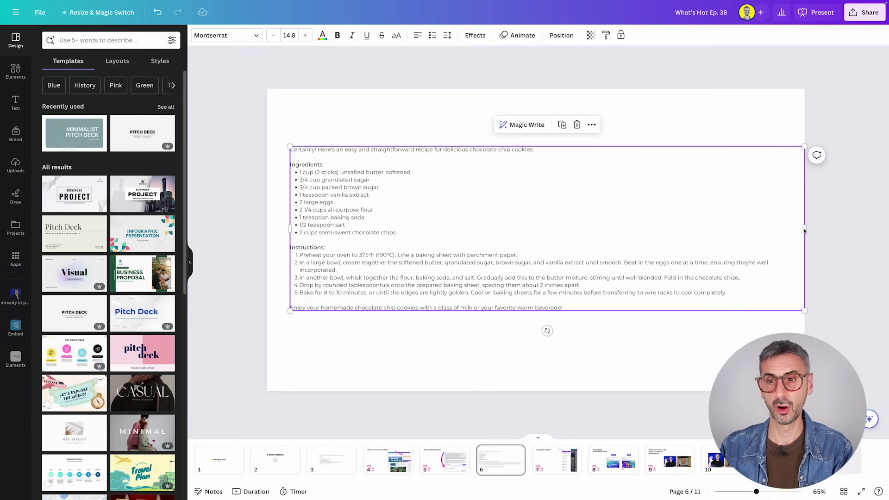
left_click_drag(805, 228, 740, 229)
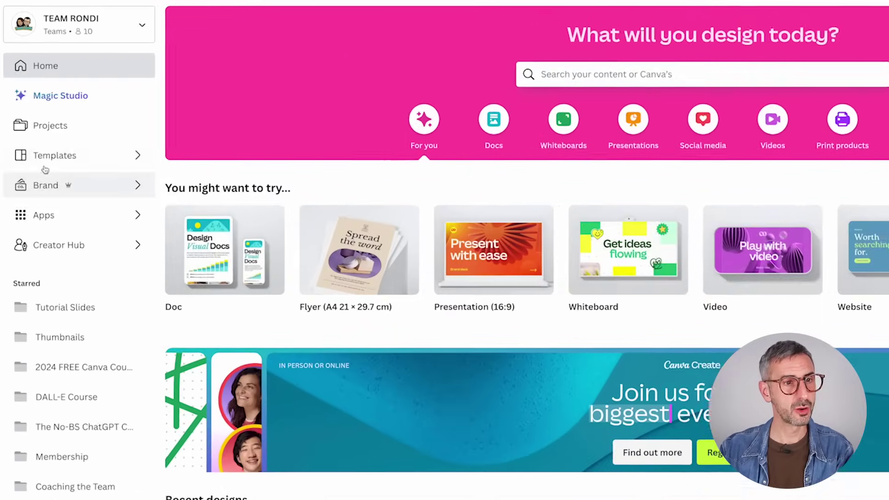
Go to Projects and open the TEAM RONDI shared team folder.
left_click(59, 126)
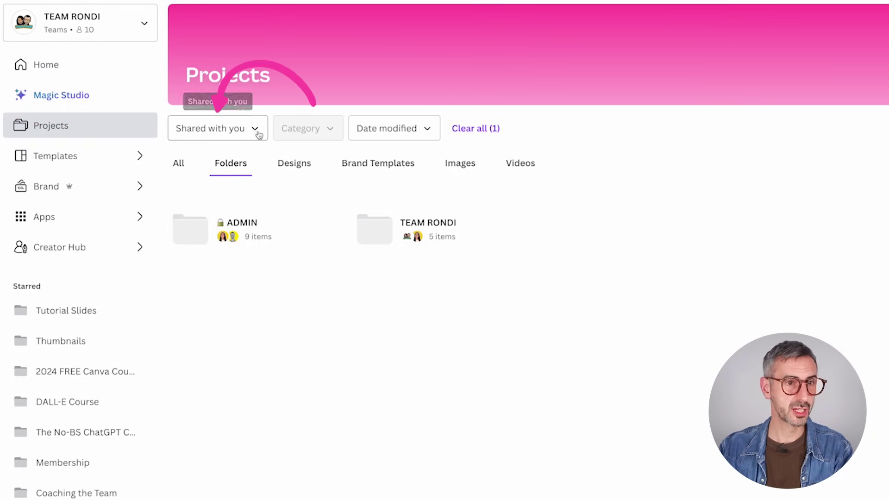
left_click(257, 132)
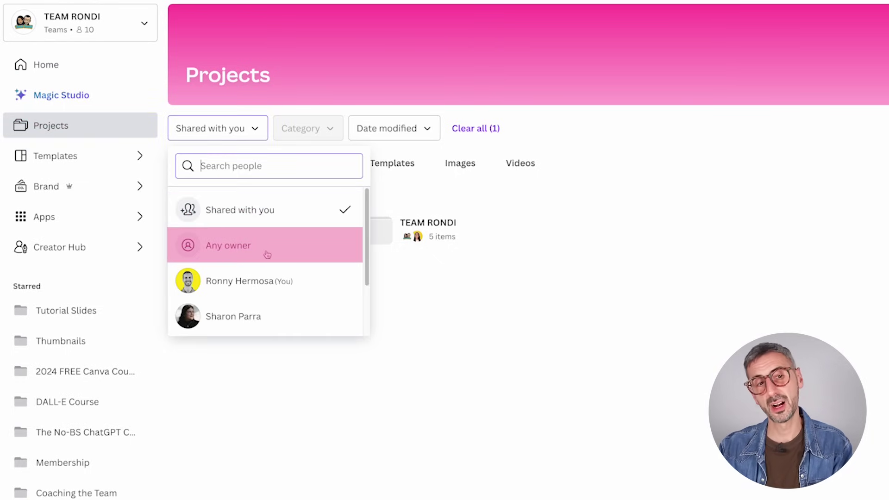
left_click(250, 221)
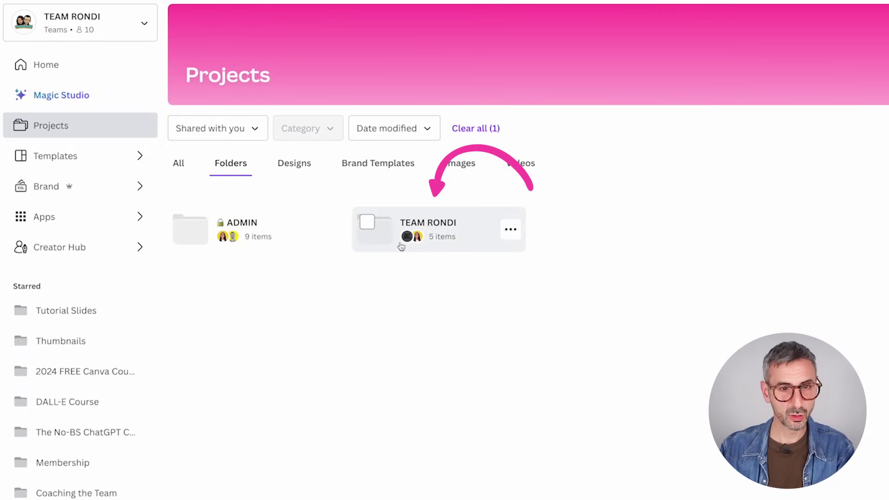
left_click(441, 211)
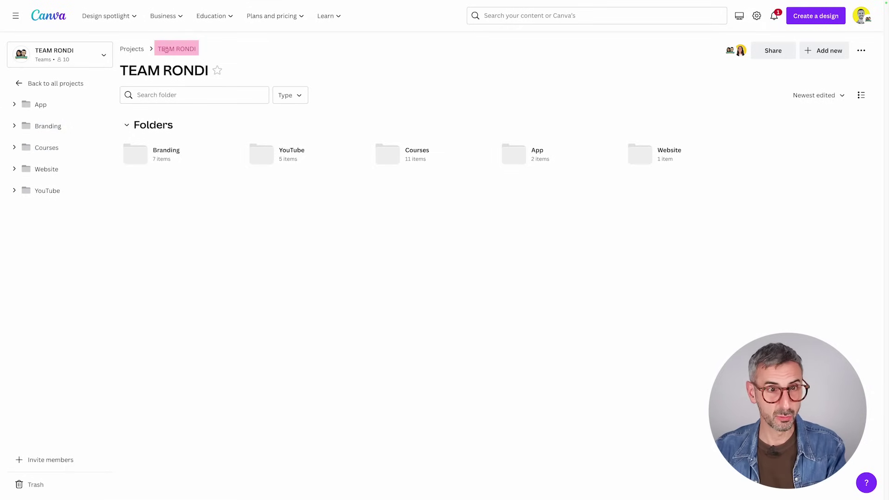
Open the YouTube folder, browse its Membership and Posts subfolders, then open Membership.
left_click(264, 162)
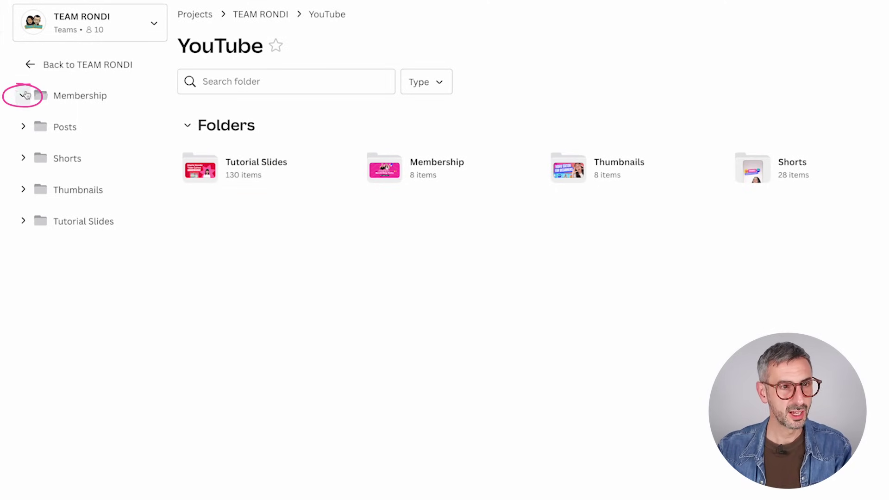
left_click(23, 96)
left_click(34, 128)
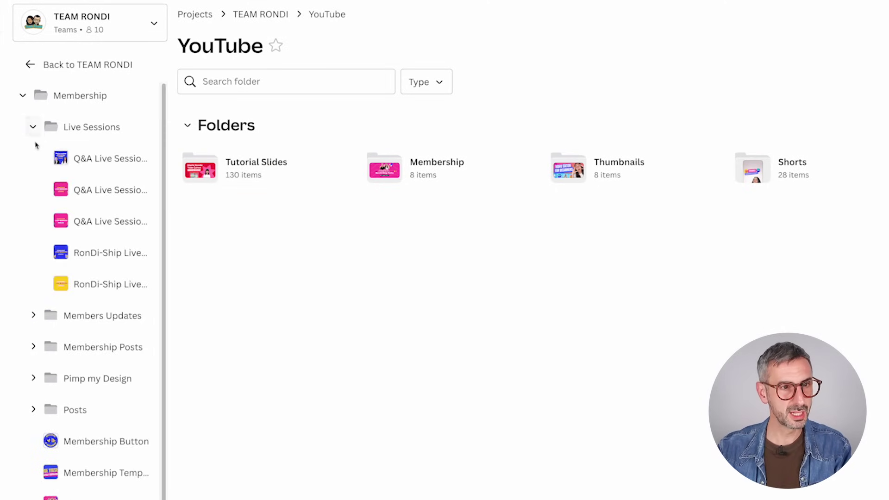
left_click(23, 96)
left_click(23, 127)
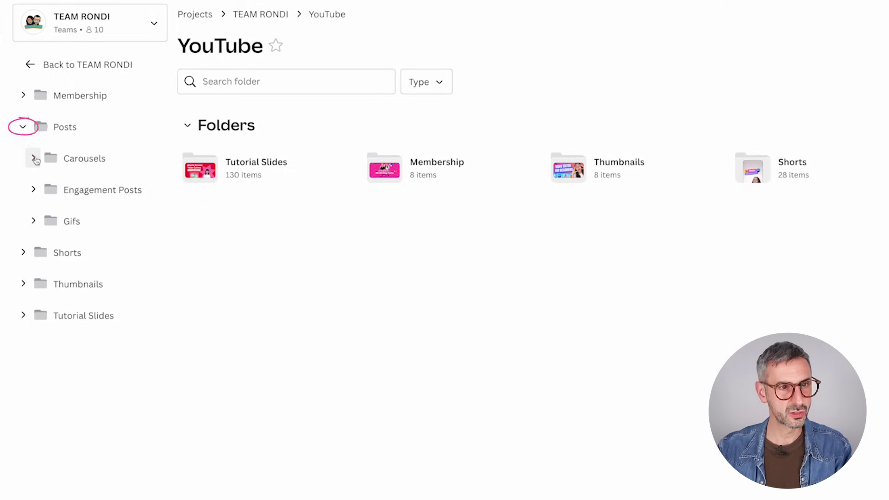
left_click(33, 158)
left_click(33, 158)
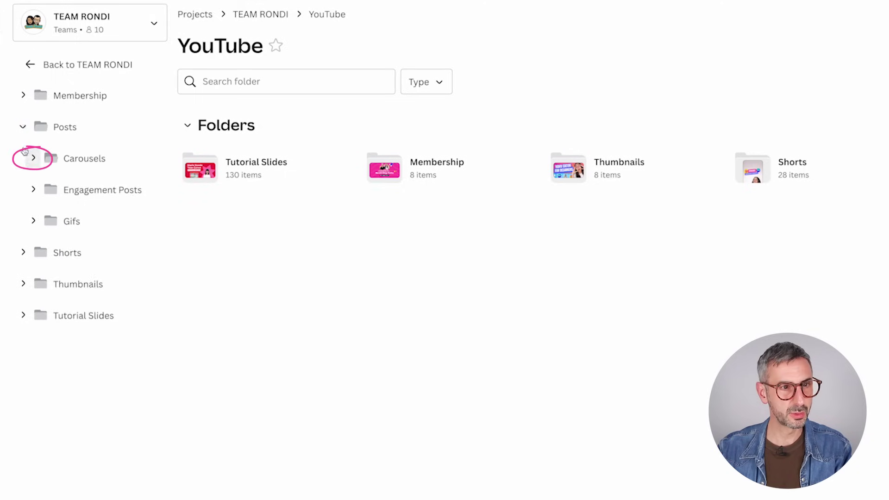
left_click(23, 127)
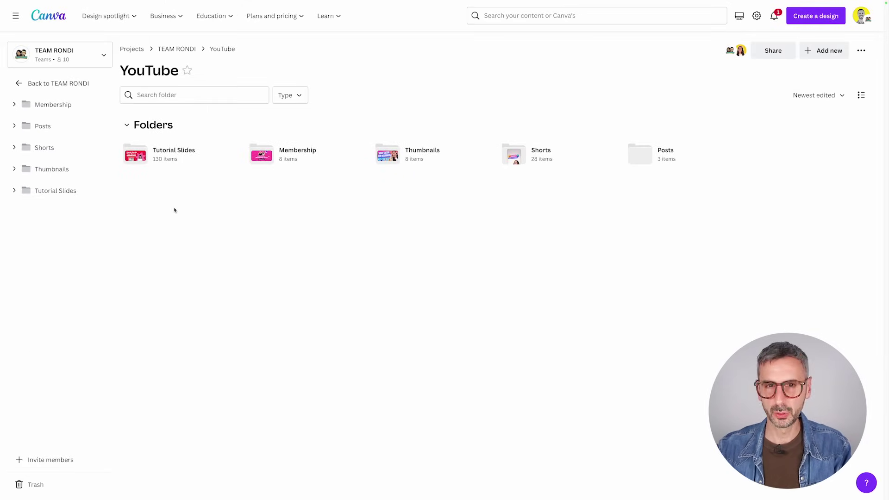
left_click(260, 158)
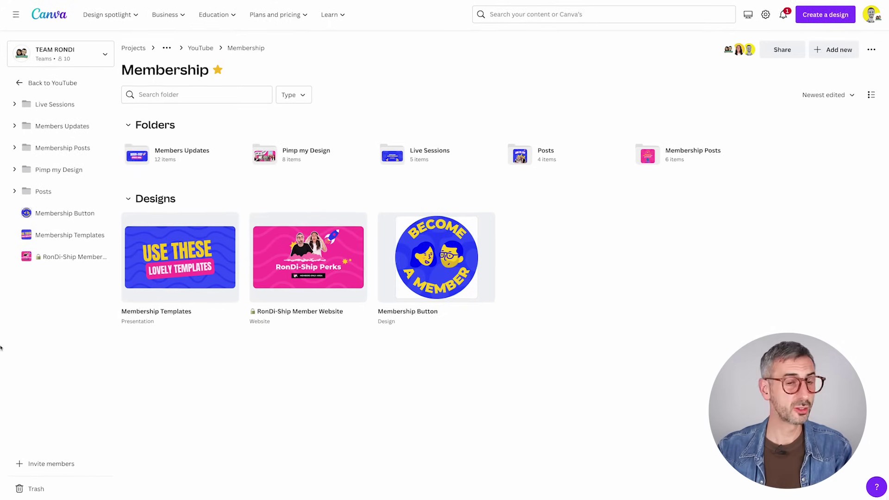
left_click(14, 126)
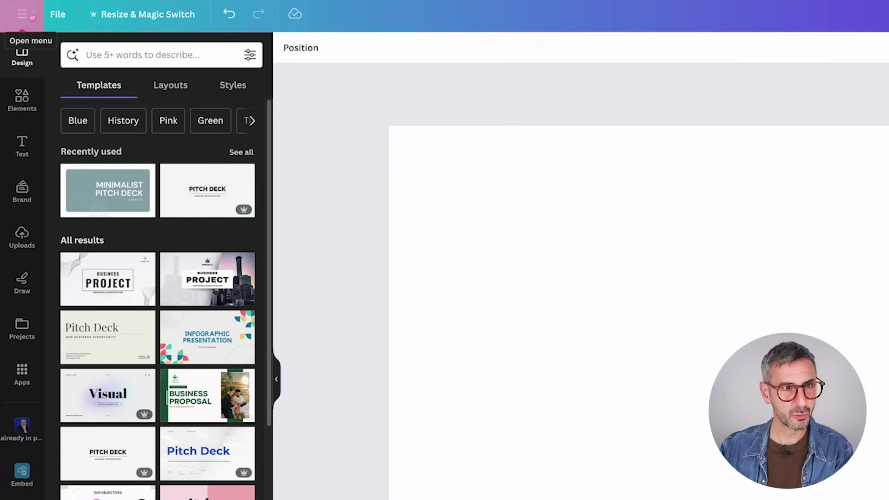
Browse the What's Hot designs folder from the main menu, then back out to its parent.
left_click(23, 16)
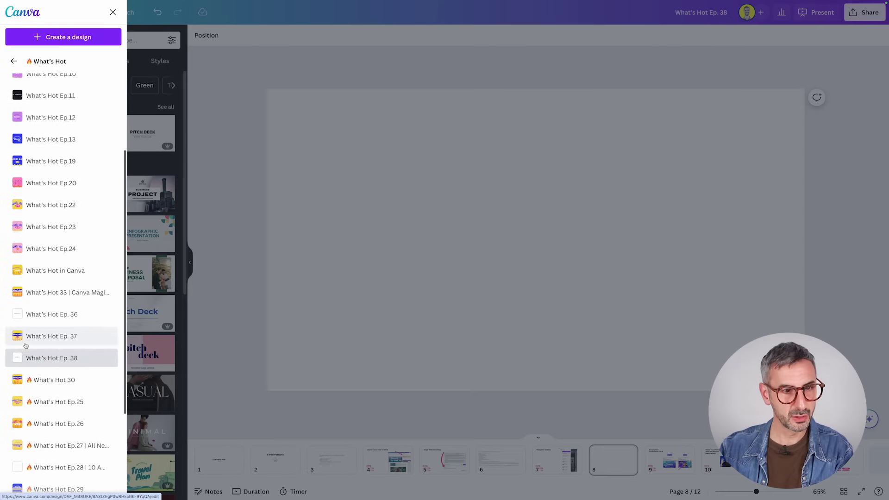
scroll(46, 366, "up", 3)
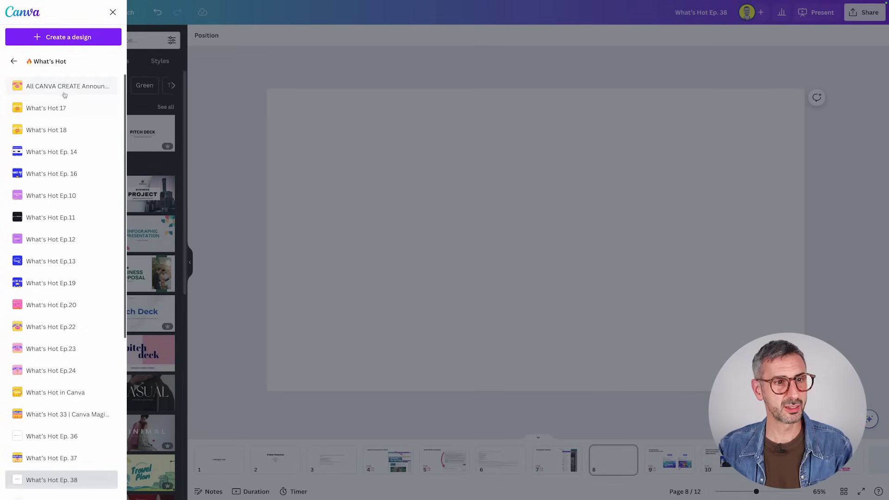
scroll(60, 250, "down", 5)
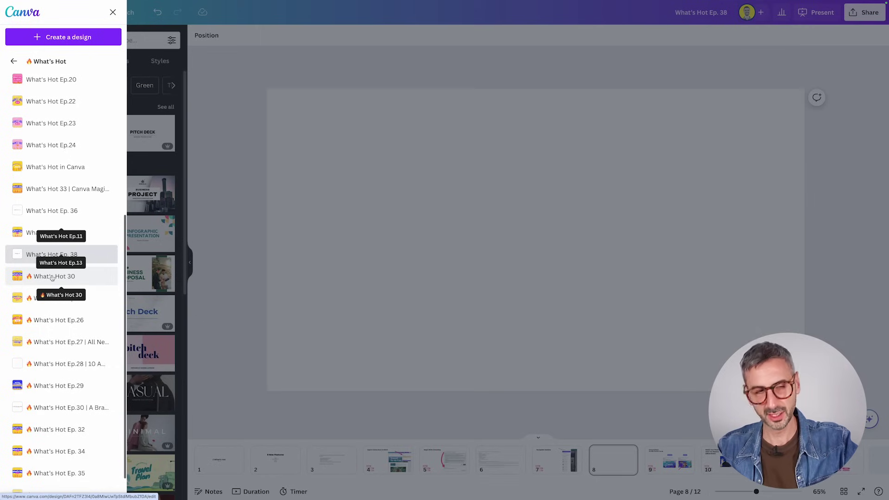
scroll(44, 320, "up", 5)
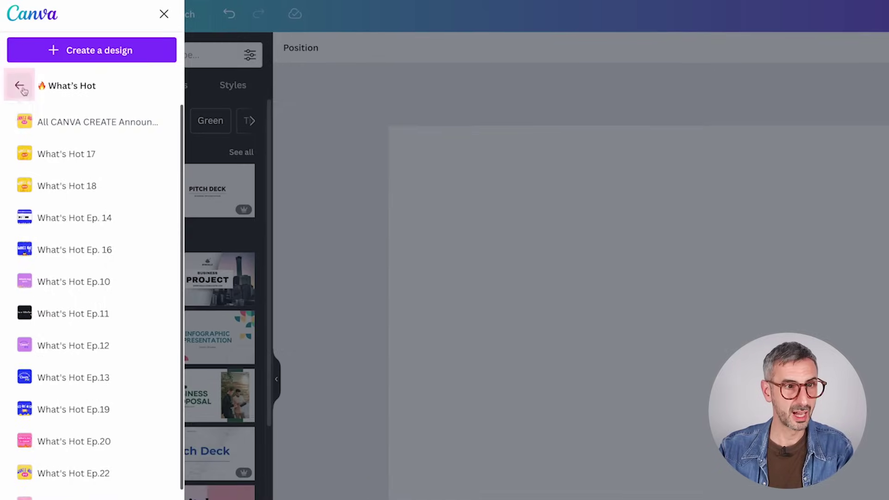
left_click(20, 86)
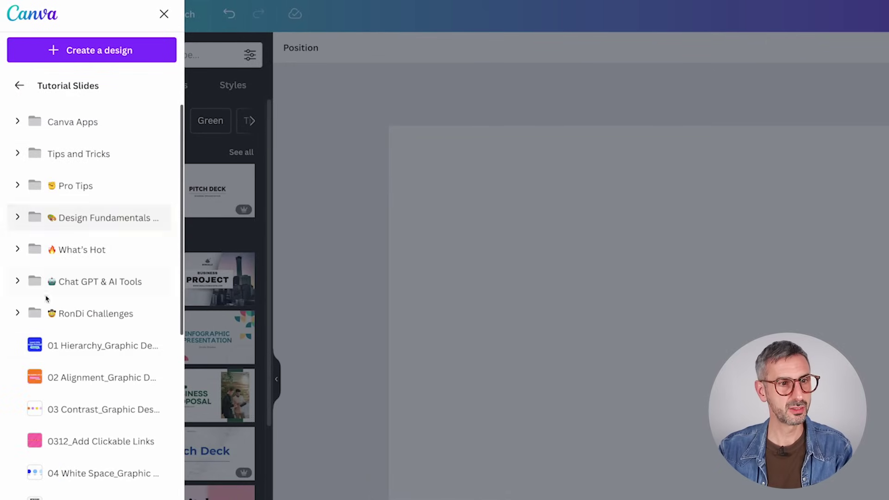
left_click(92, 250)
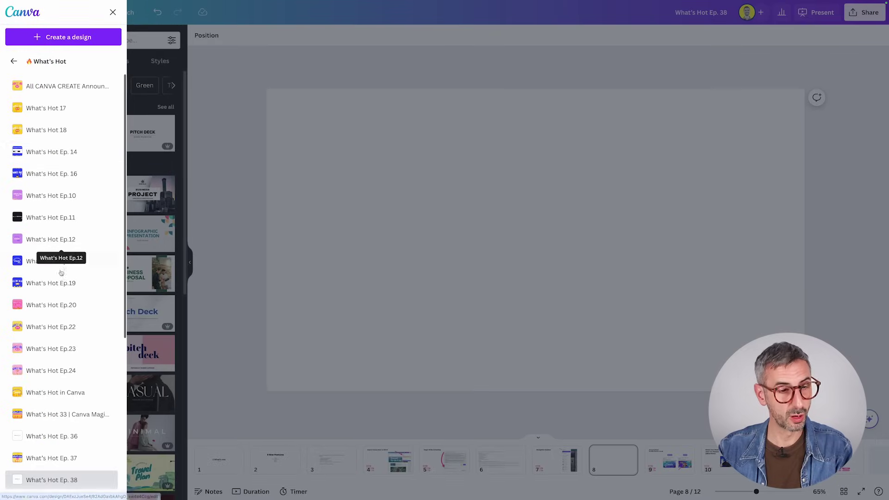
scroll(62, 273, "down", 5)
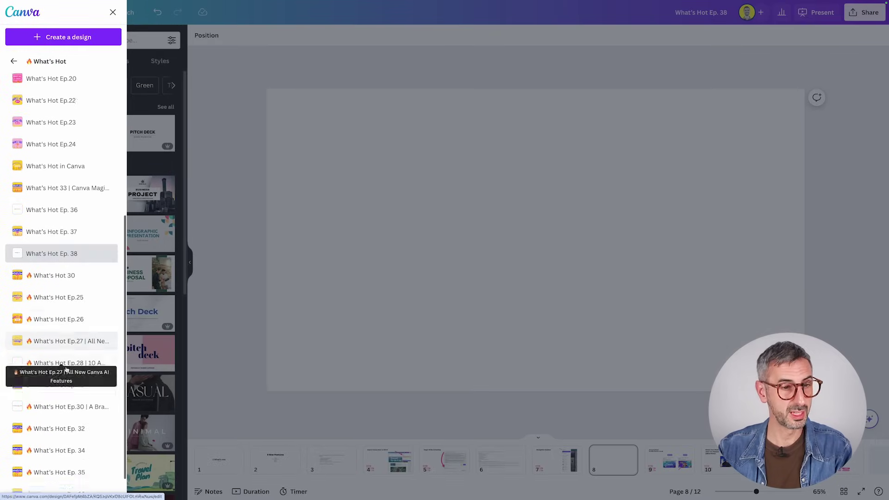
scroll(64, 232, "up", 6)
left_click(14, 62)
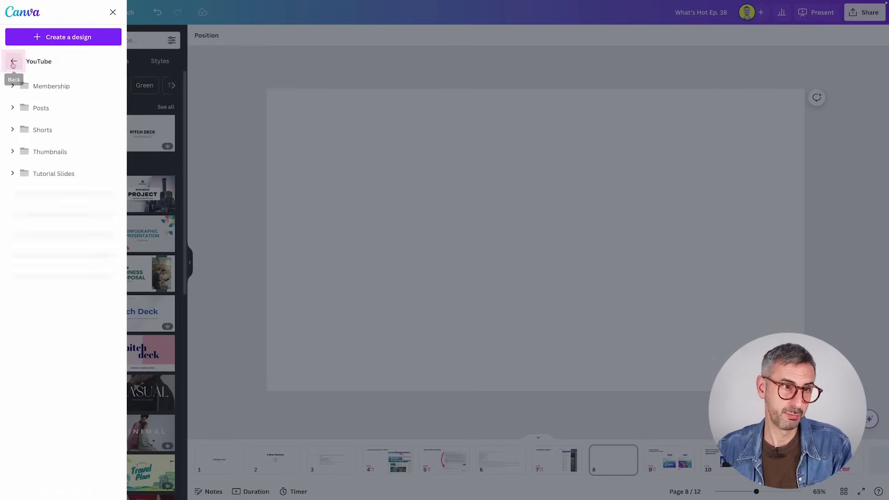
Open Q&A Live Session #2 from YouTube > Membership > Live Sessions.
left_click(13, 107)
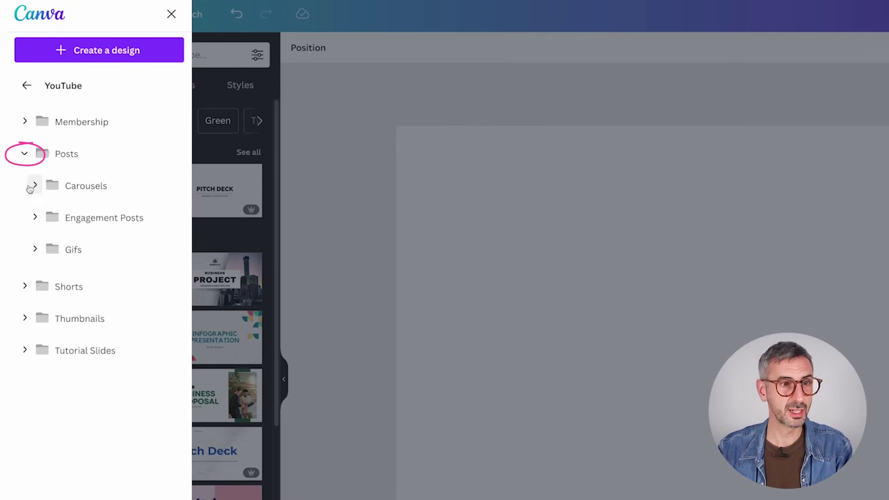
left_click(24, 153)
left_click(24, 122)
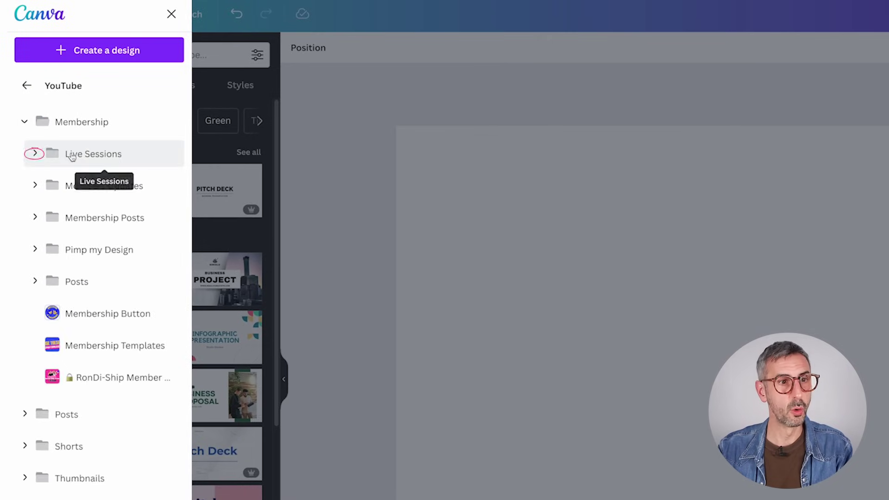
left_click(34, 153)
left_click_drag(63, 188, 62, 188)
left_click(97, 186)
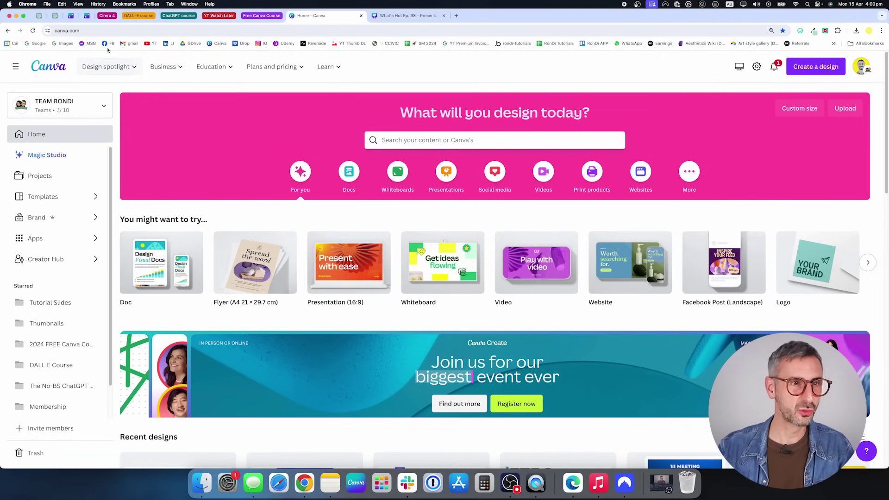
Go to the followed creator's profile page via address-bar autocomplete, select its URL, and go full screen.
left_click(144, 27)
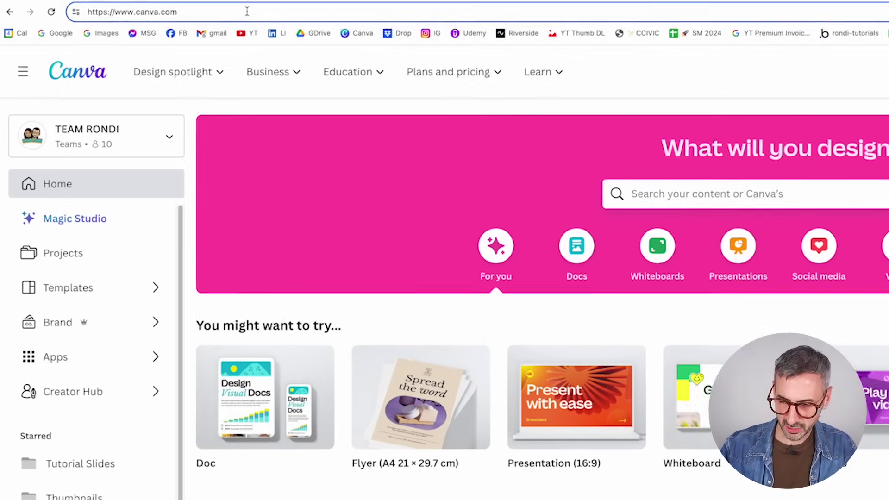
type("/")
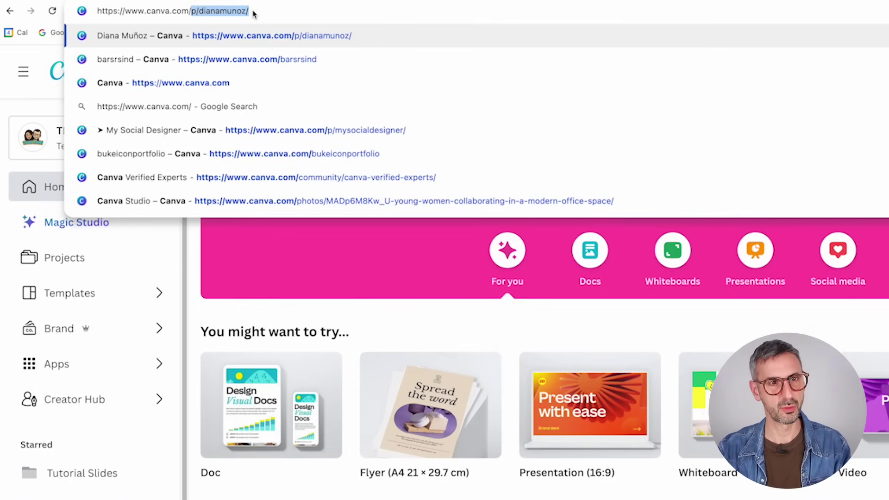
key("Return")
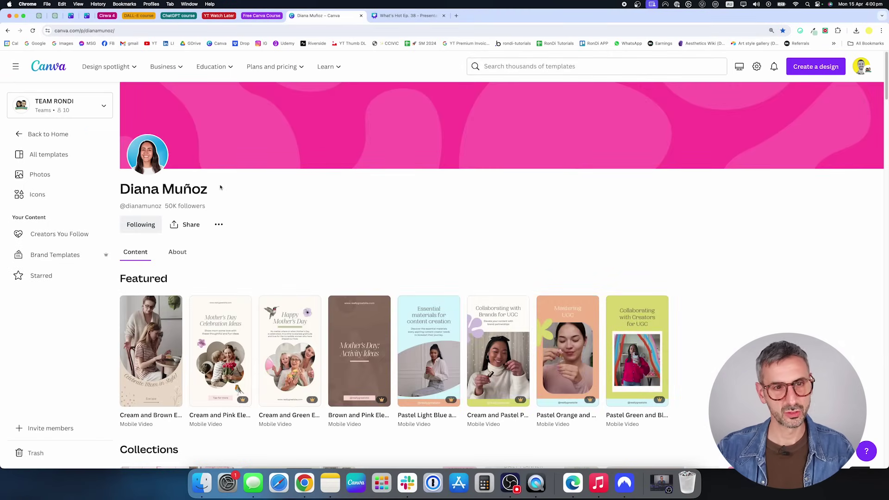
left_click(119, 30)
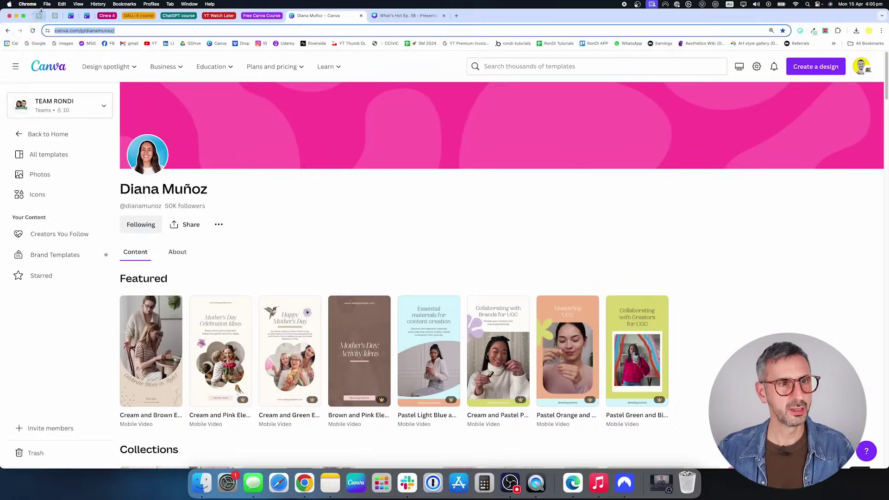
key("ctrl+super+f")
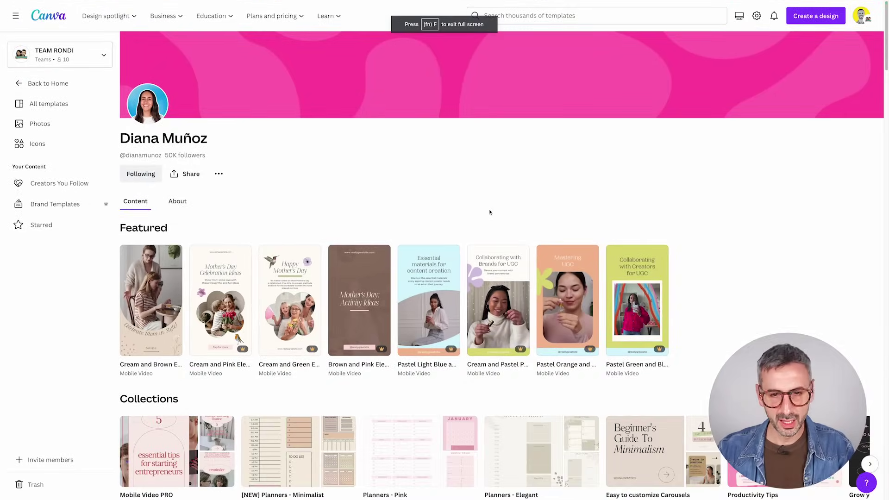
key("ctrl+Right")
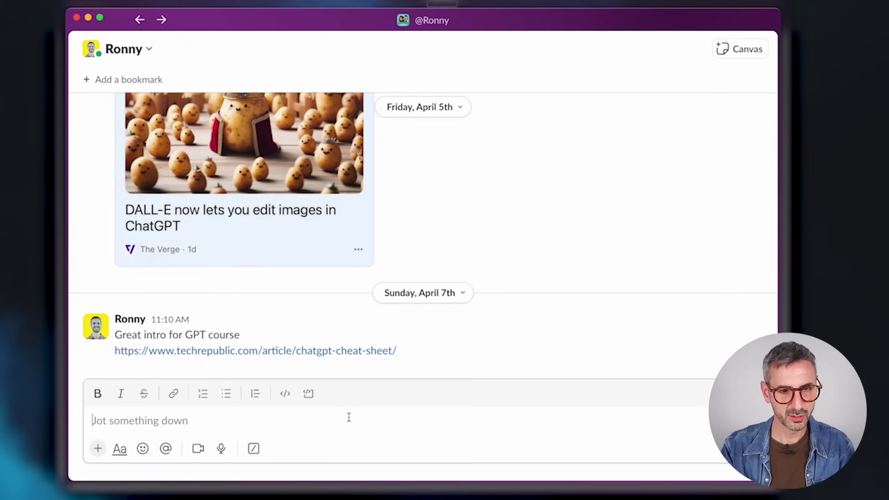
Paste the Canva creator profile link into the Slack DM and send it.
type("https://www.canva.com/p/dianamunoz/")
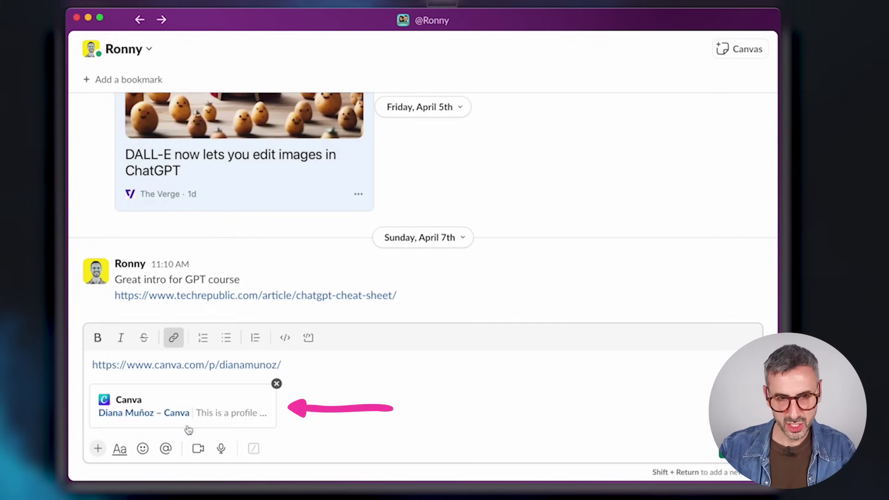
left_click(727, 448)
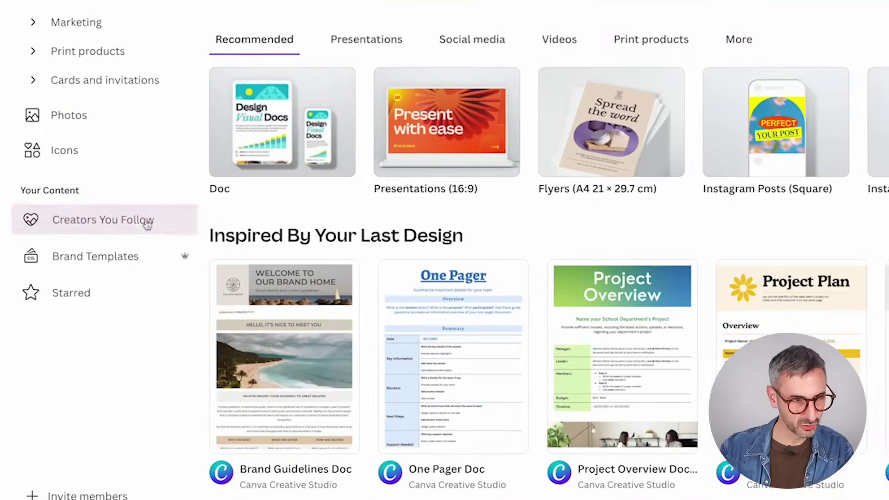
Browse the Creators You Follow page, paging through the suggested creators.
left_click(83, 303)
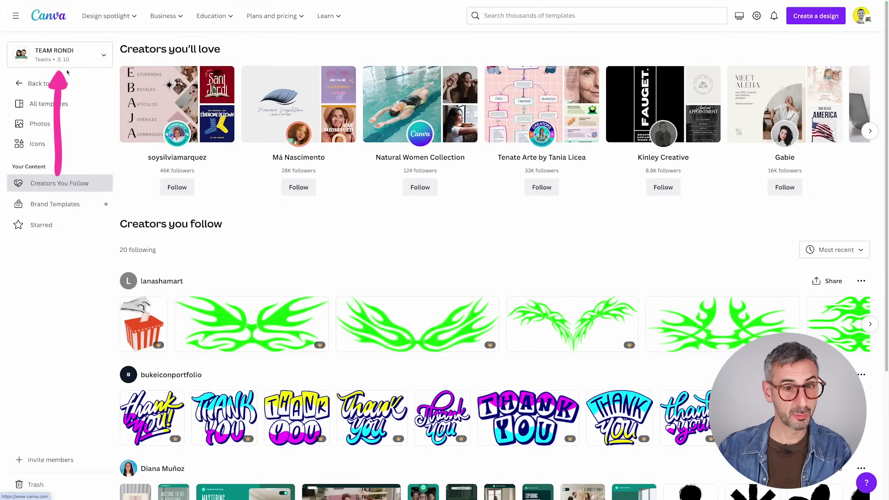
scroll(406, 277, "down", 1)
scroll(407, 277, "up", 1)
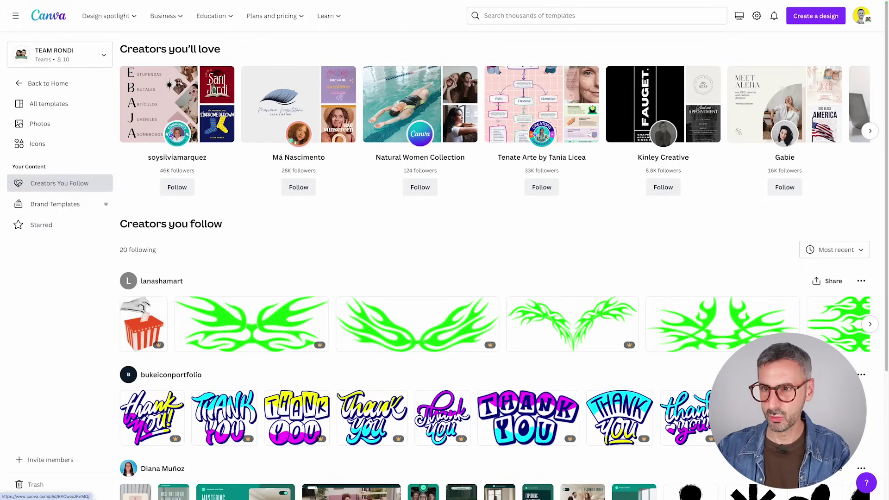
left_click(869, 132)
left_click(869, 132)
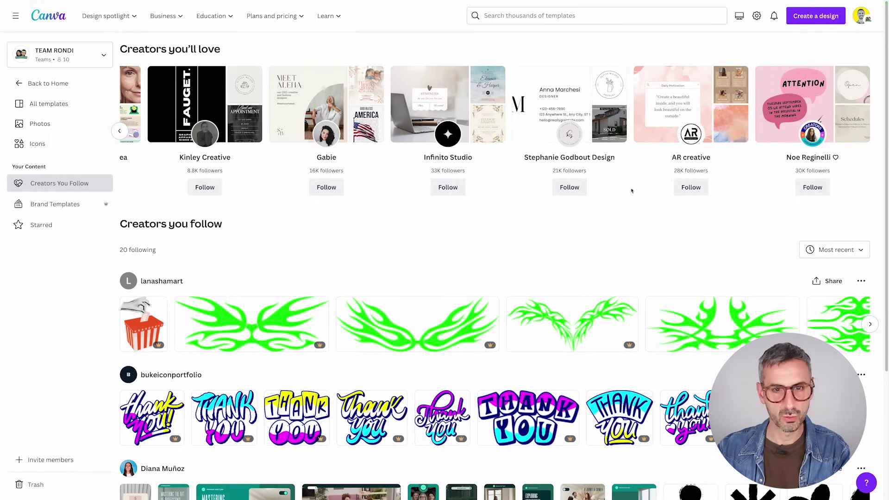
left_click(120, 131)
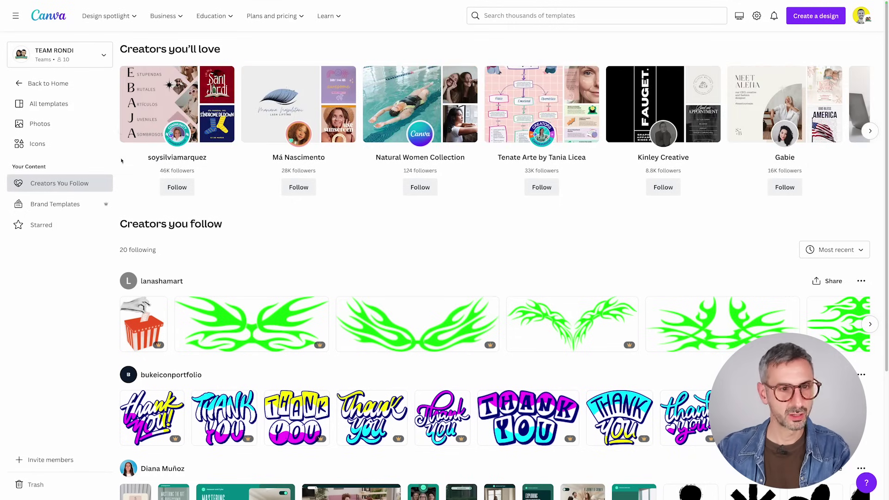
scroll(280, 324, "down", 10)
scroll(281, 326, "down", 5)
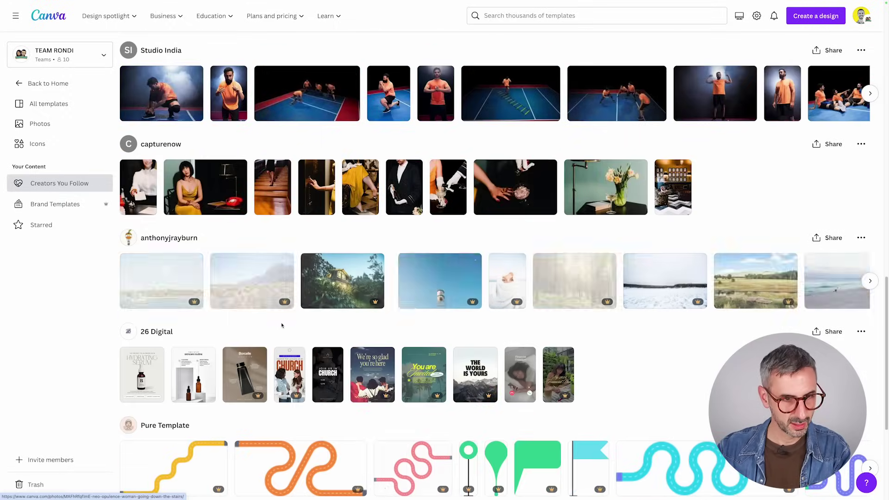
scroll(282, 324, "down", 6)
Open the My Social Designer profile, select its web address, and return to full screen.
left_click(177, 317)
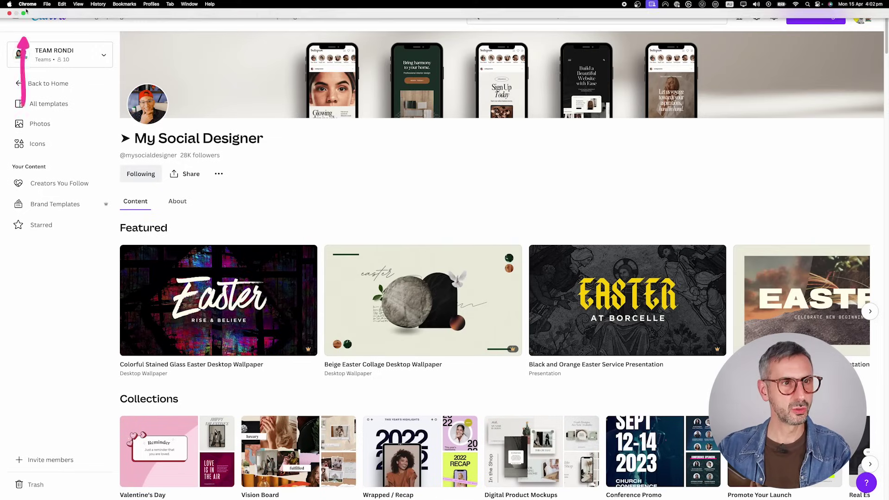
left_click(23, 13)
left_click(111, 24)
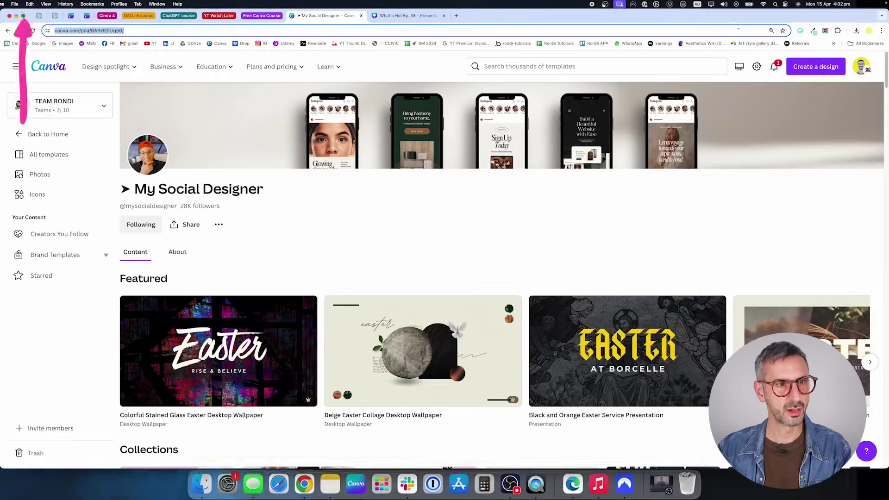
left_click(29, 7)
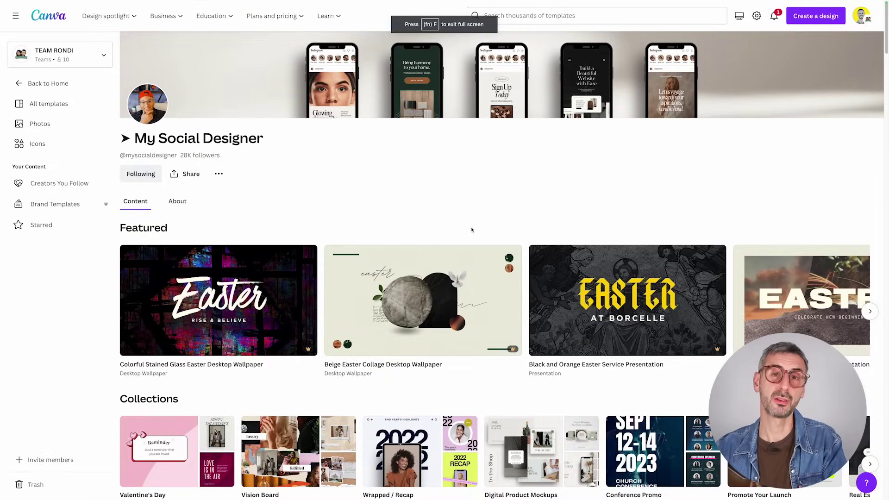
Post the My Social Designer profile link in Slack and view its enlarged preview image.
key("ctrl+Right")
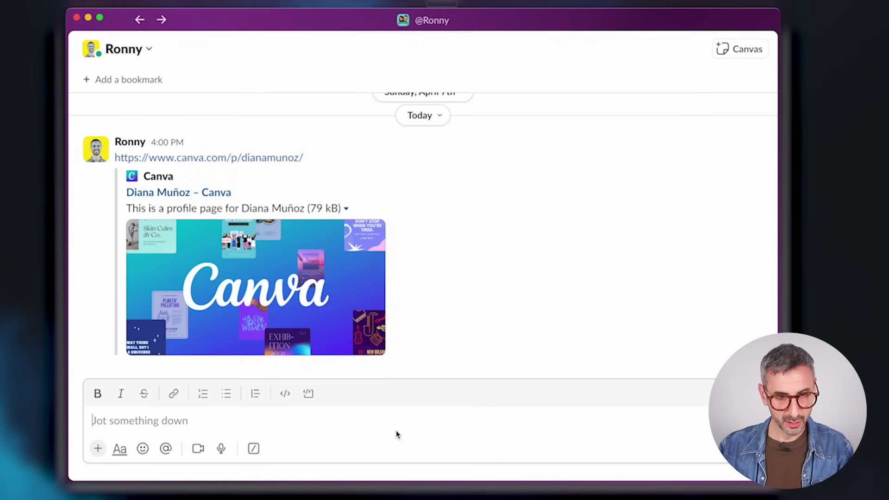
type("https://www.canva.com/p/id/BABHEllUq50/")
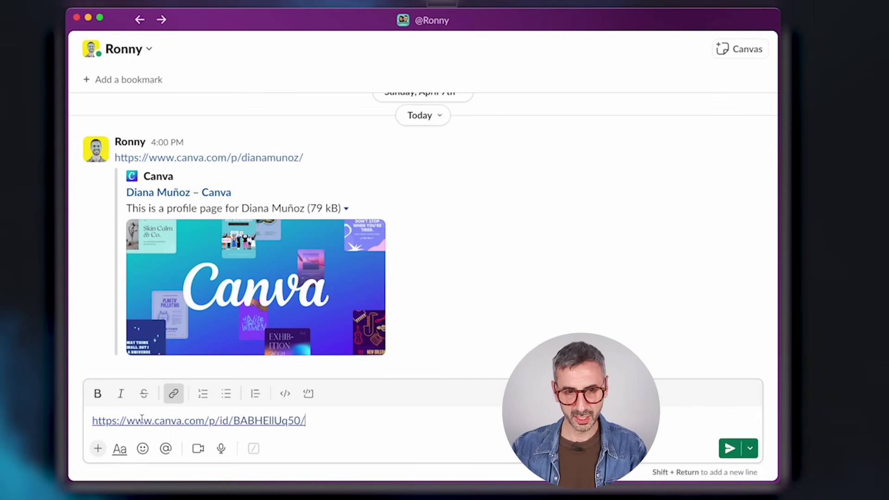
left_click(725, 453)
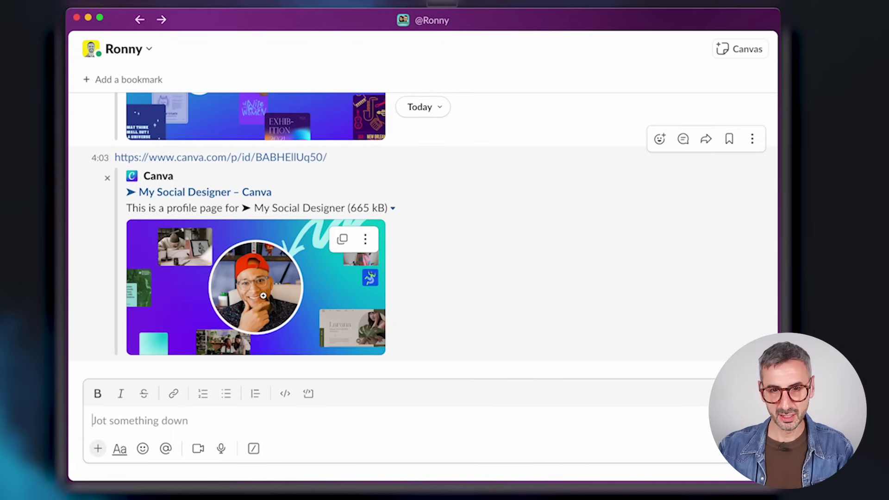
left_click(241, 270)
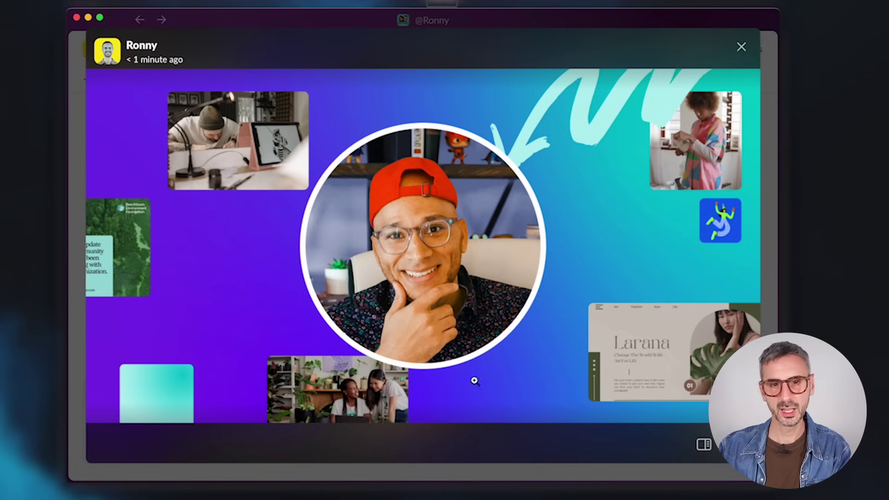
left_click(741, 47)
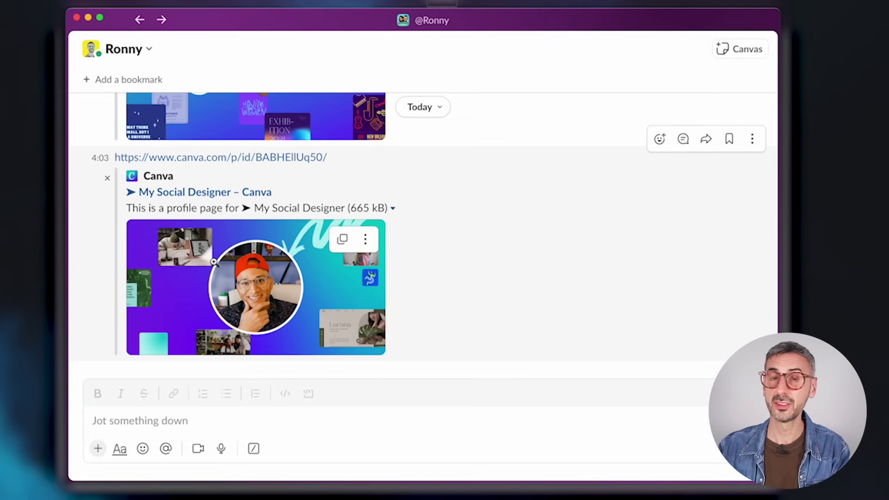
scroll(214, 262, "up", 5)
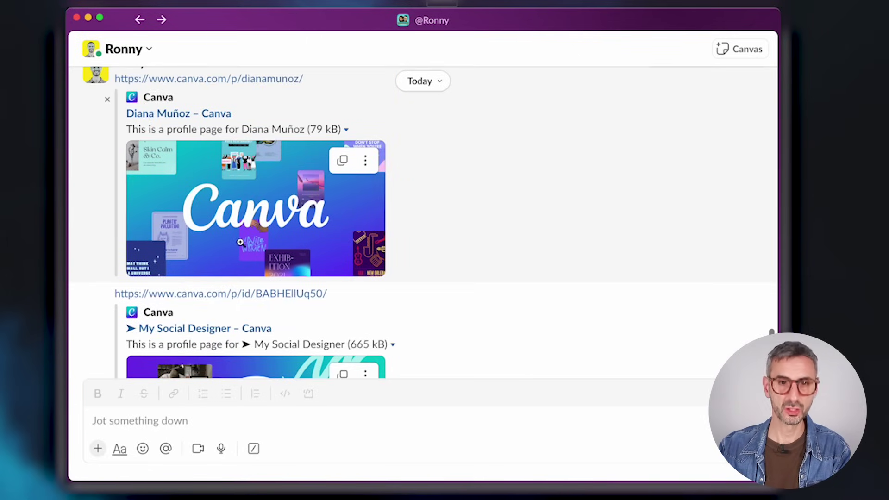
scroll(280, 213, "down", 5)
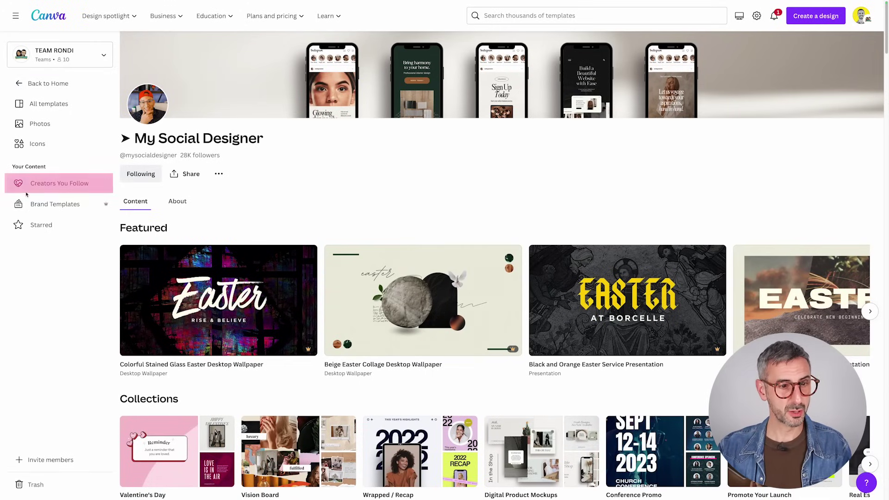
Scroll through Creators You Follow and open one followed creator's profile page.
left_click(41, 184)
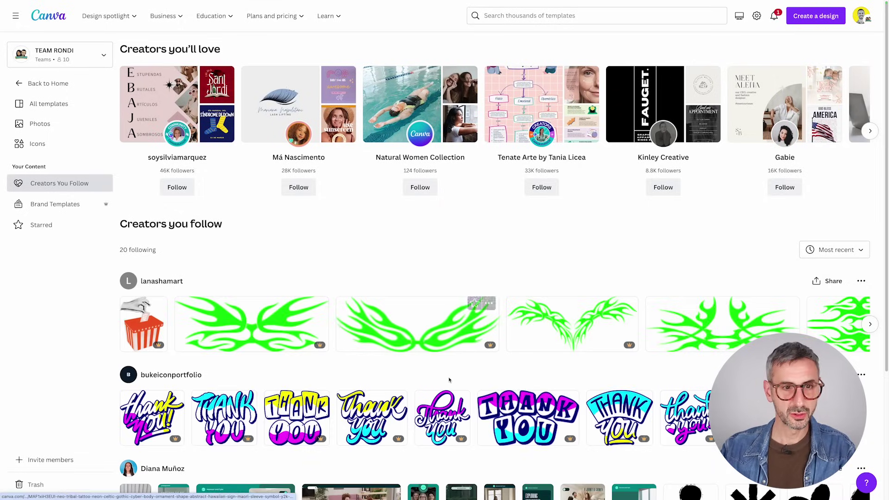
scroll(375, 196, "down", 4)
scroll(381, 205, "down", 8)
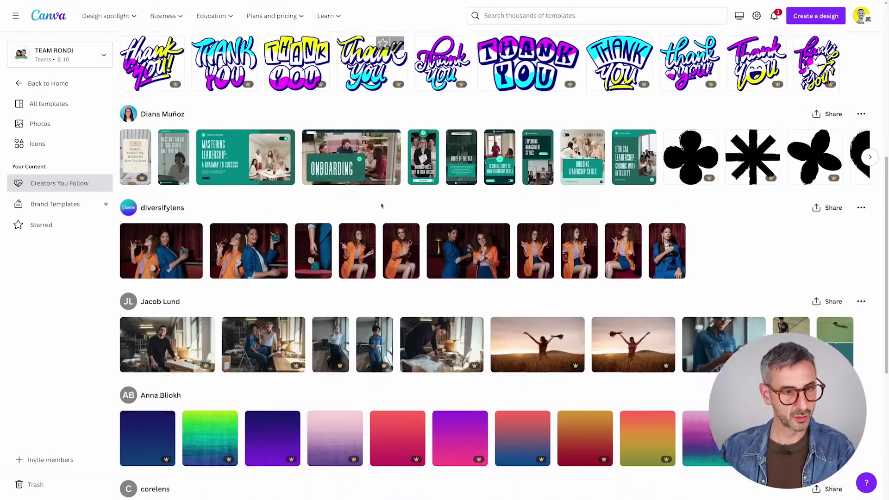
scroll(277, 278, "down", 8)
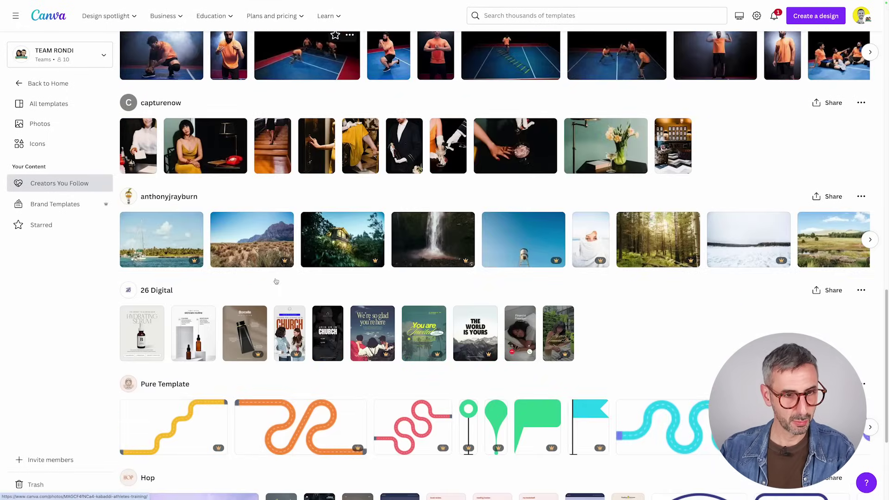
scroll(144, 321, "down", 3)
scroll(166, 384, "down", 8)
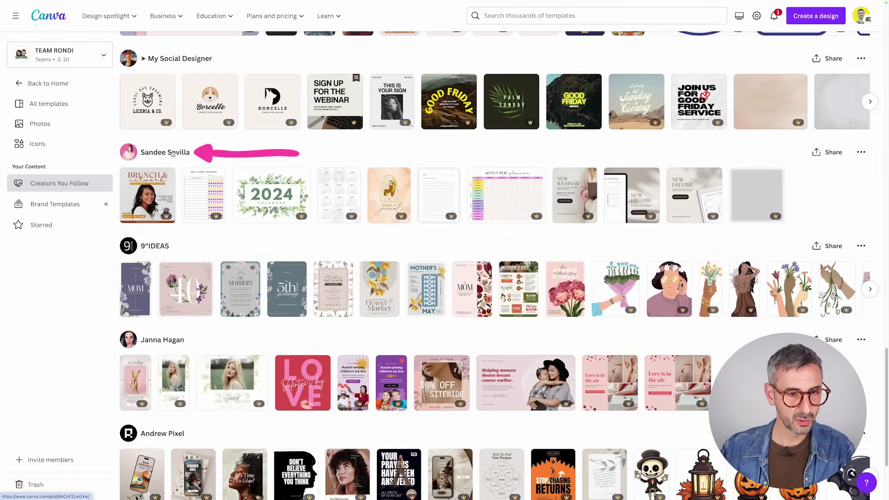
left_click(173, 154)
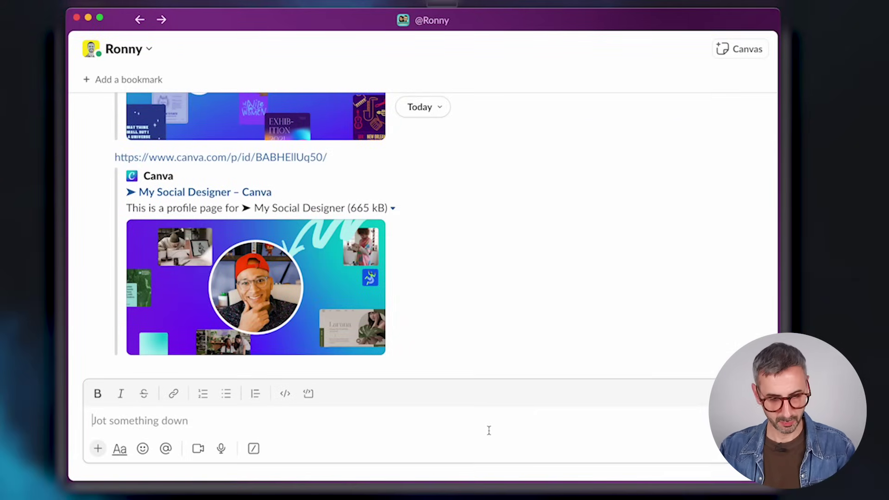
Paste the Canva creator profile link into the Slack message and send it.
type("https://www.canva.com/p/id/BACnF2UvGXw/")
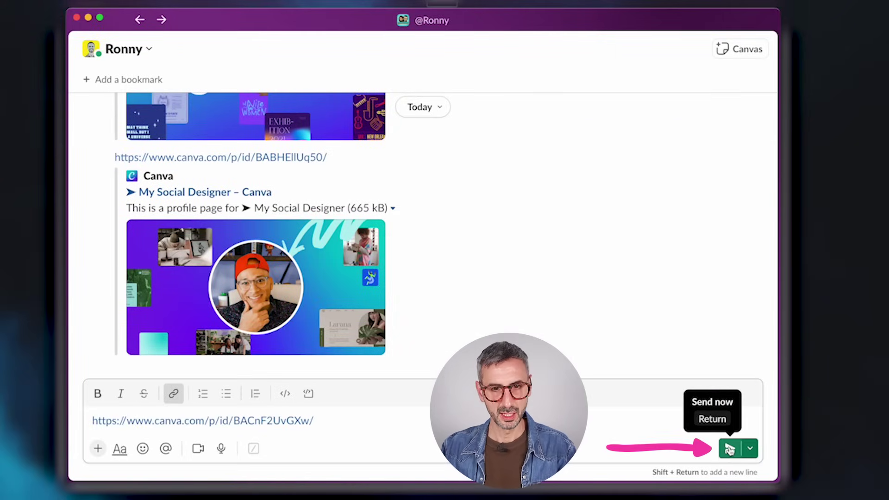
left_click(731, 449)
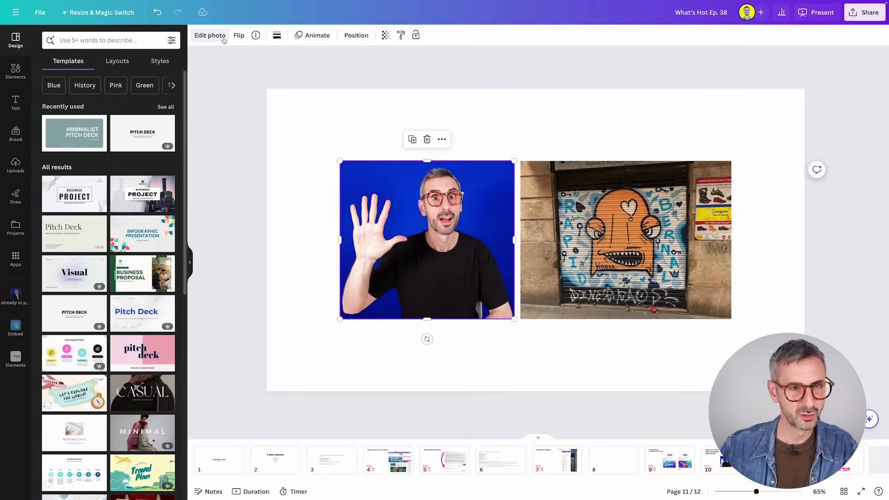
Remove the waving photo's blue background with BG Remover.
left_click(306, 207)
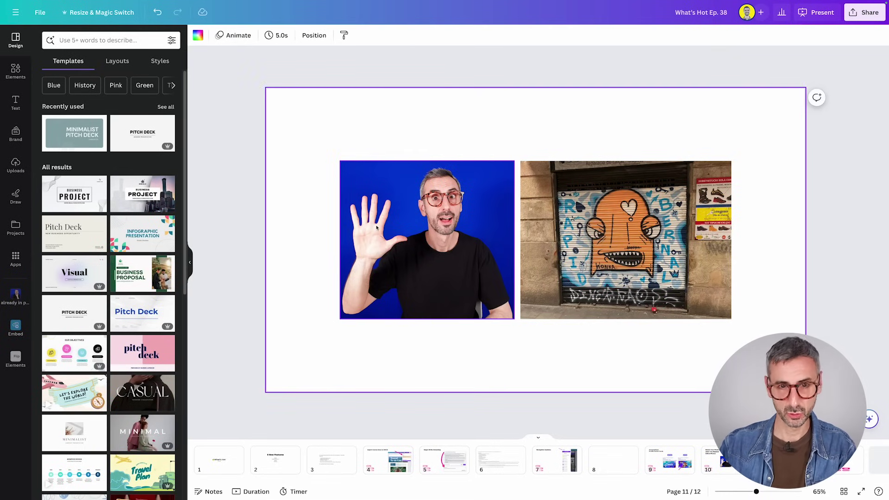
left_click(424, 271)
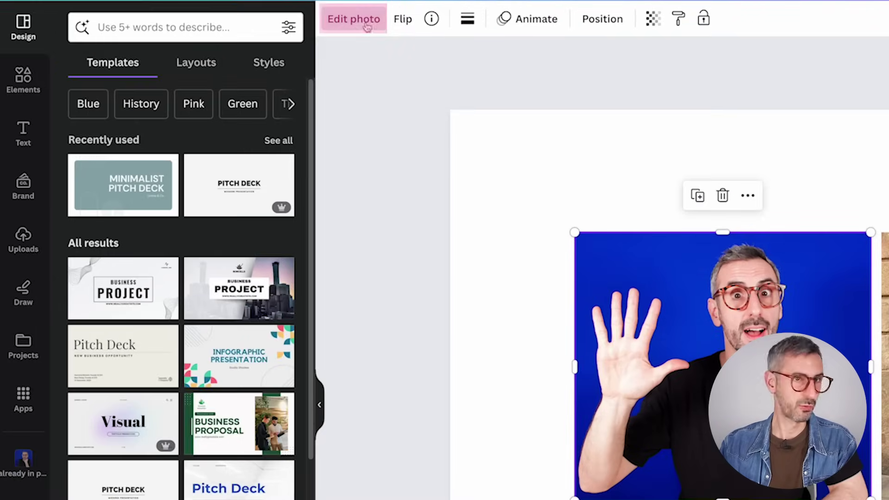
left_click(210, 35)
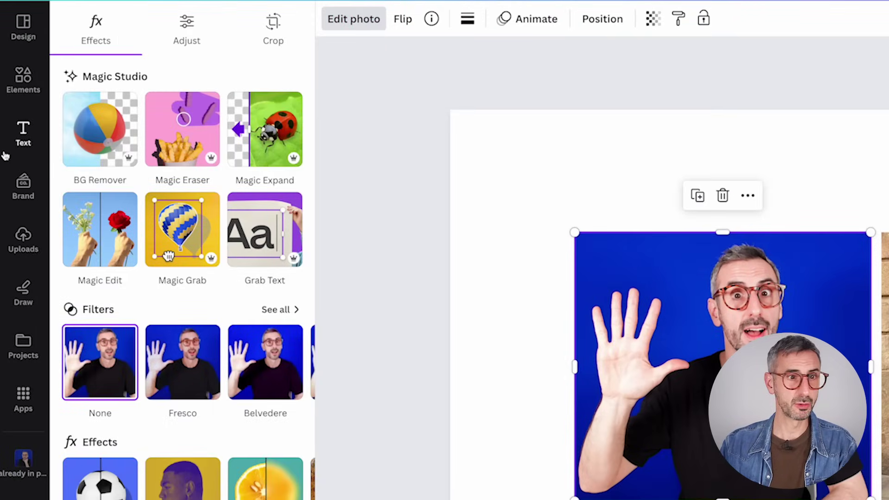
left_click(90, 142)
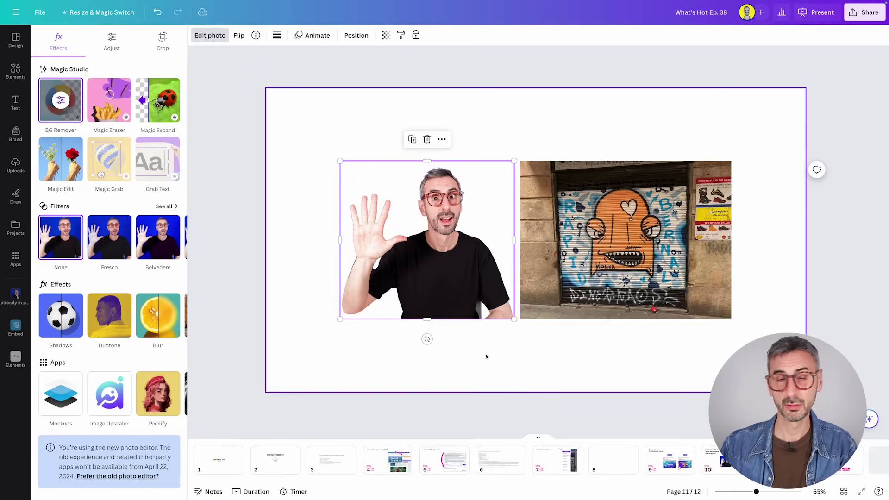
Give the cutout a bright green outline and shift the graffiti photo up and right.
left_click(67, 321)
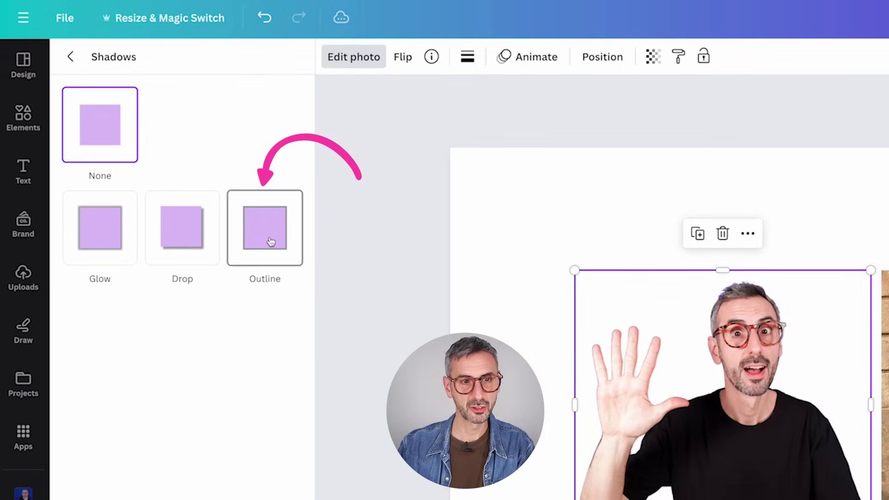
left_click(271, 244)
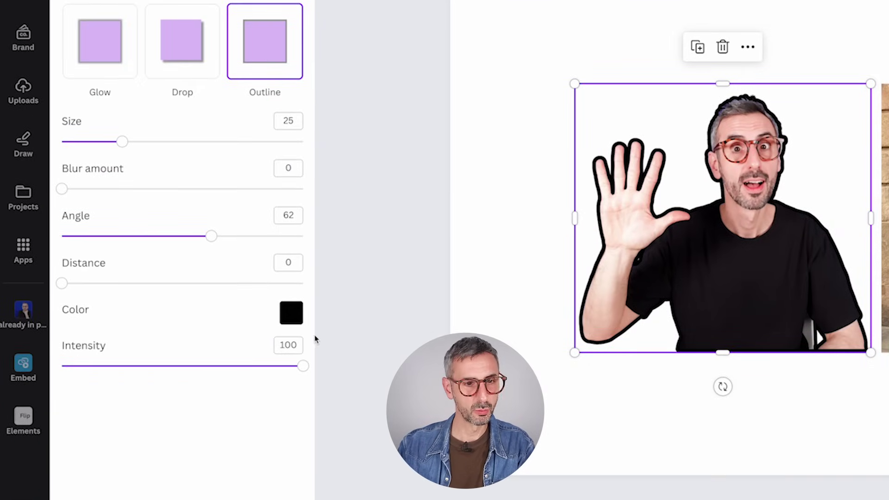
left_click(291, 313)
left_click(358, 436)
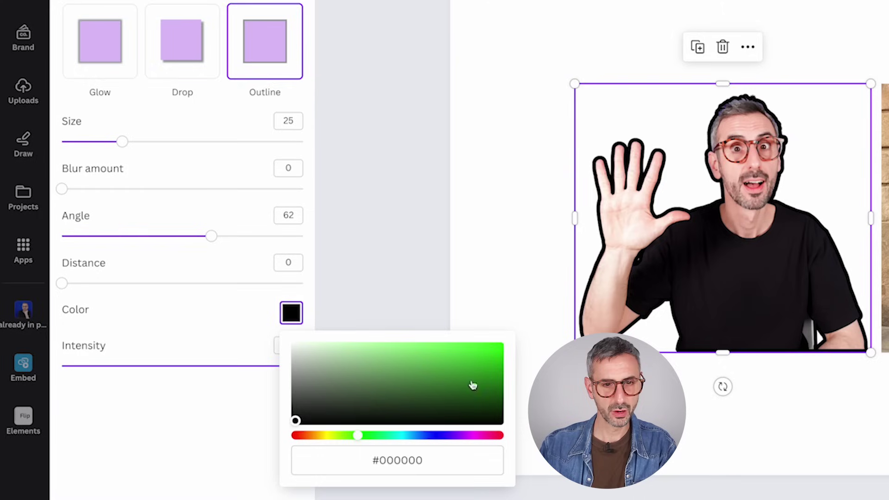
left_click_drag(473, 383, 520, 333)
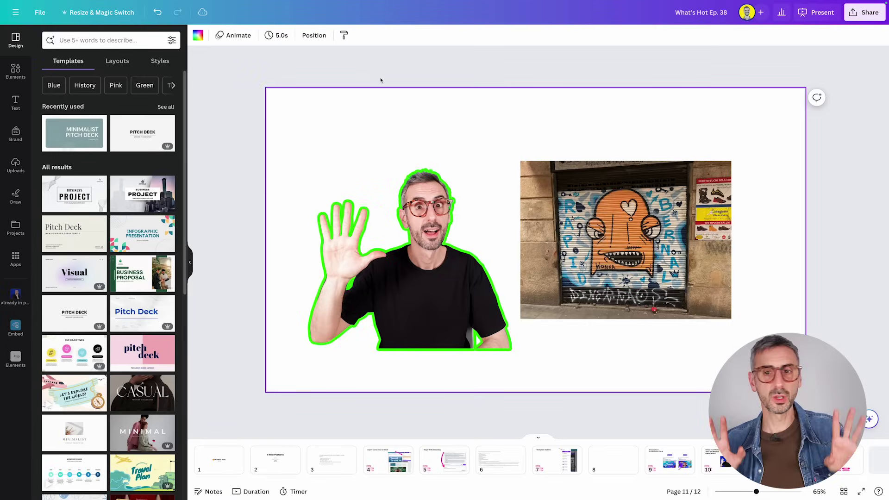
left_click_drag(619, 246, 653, 211)
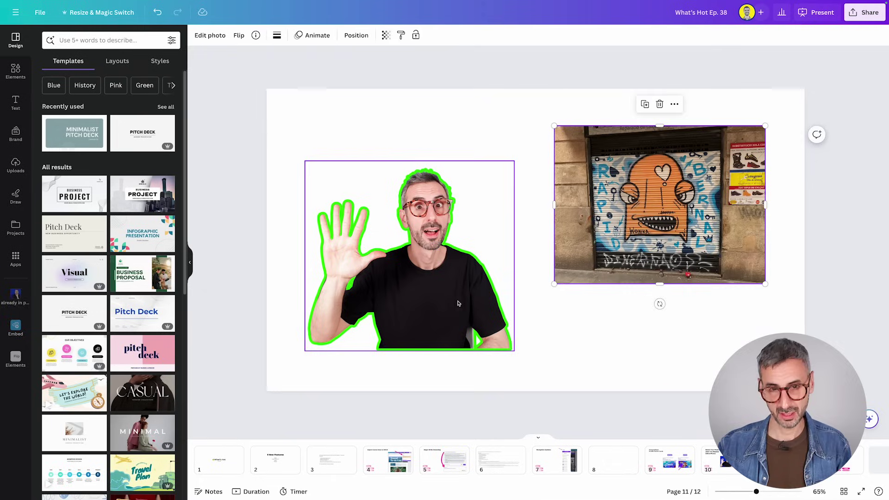
Swap in a hands-together portrait from the 'already in png' folder and enlarge it.
left_click(16, 299)
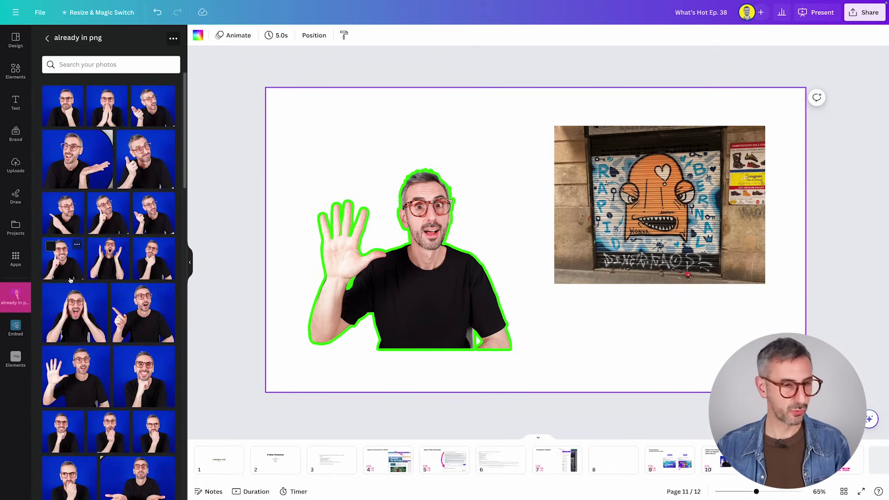
scroll(93, 260, "down", 3)
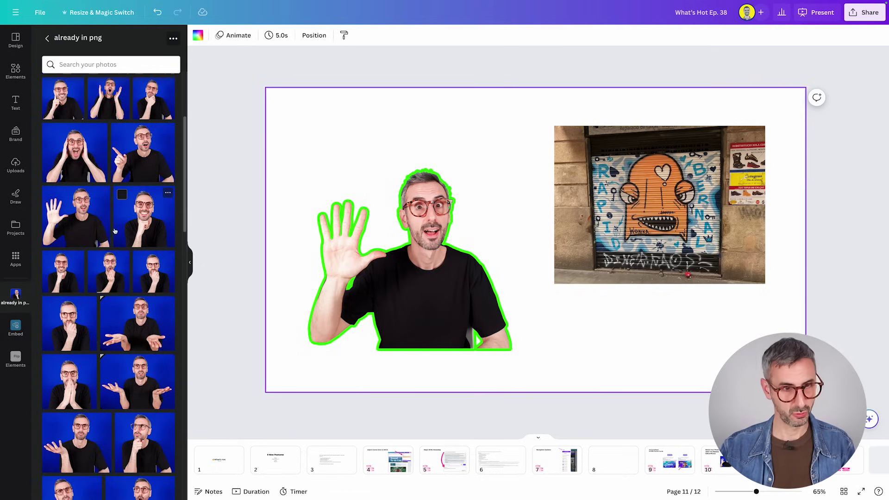
scroll(115, 230, "down", 1)
left_click_drag(143, 307, 327, 251)
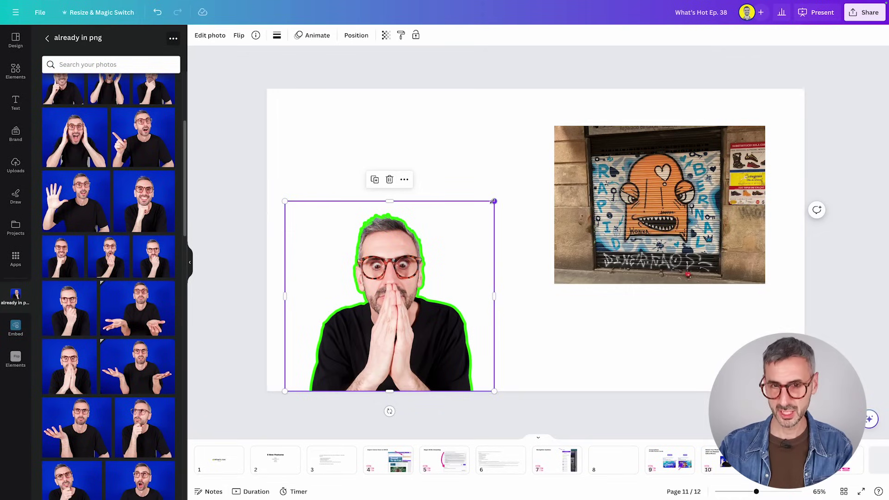
left_click_drag(492, 201, 544, 172)
Apply the Mystic duotone to the graffiti photo.
left_click(579, 329)
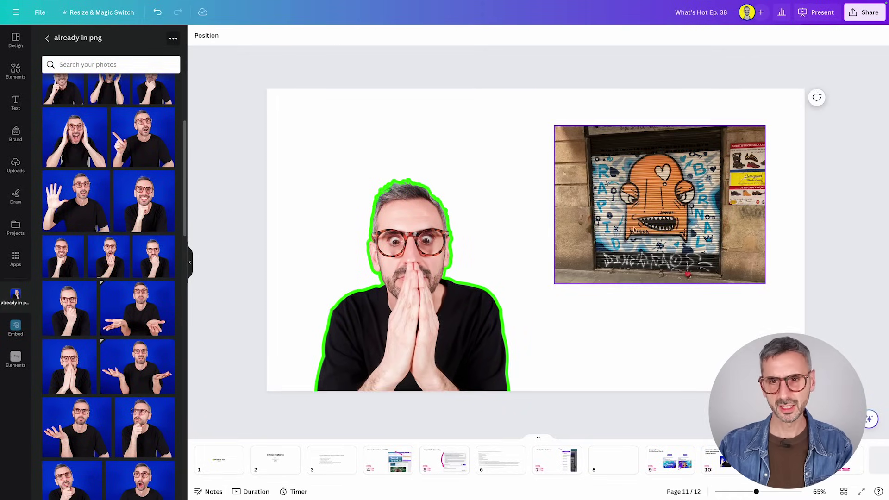
left_click(634, 227)
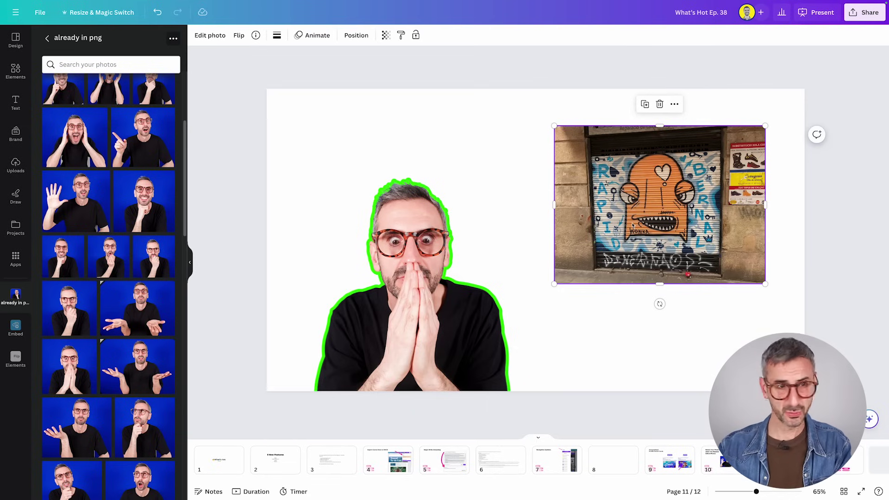
left_click(212, 40)
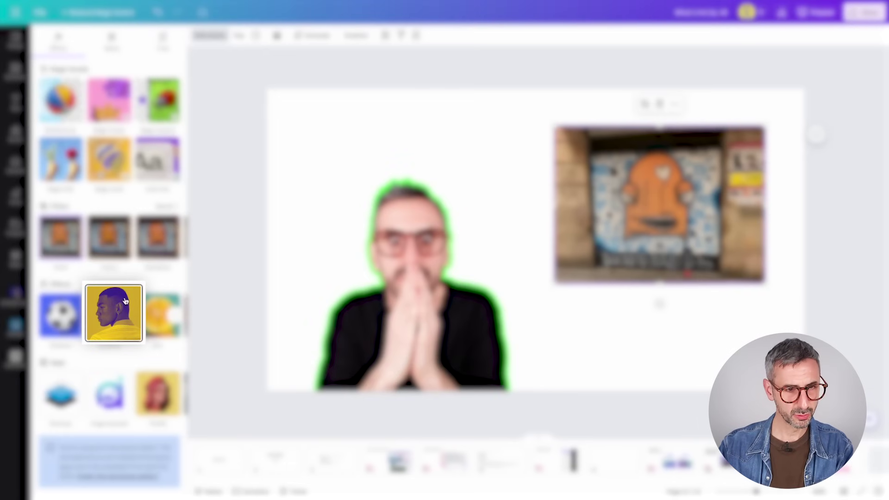
left_click(120, 322)
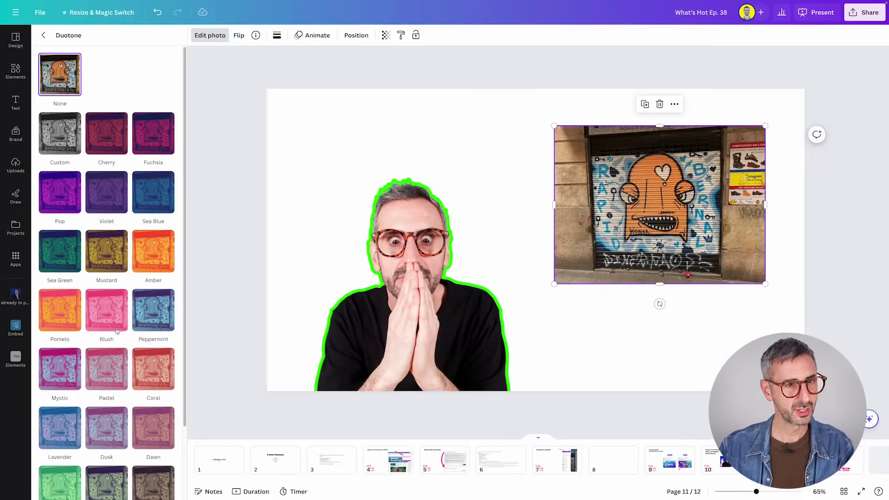
left_click(59, 373)
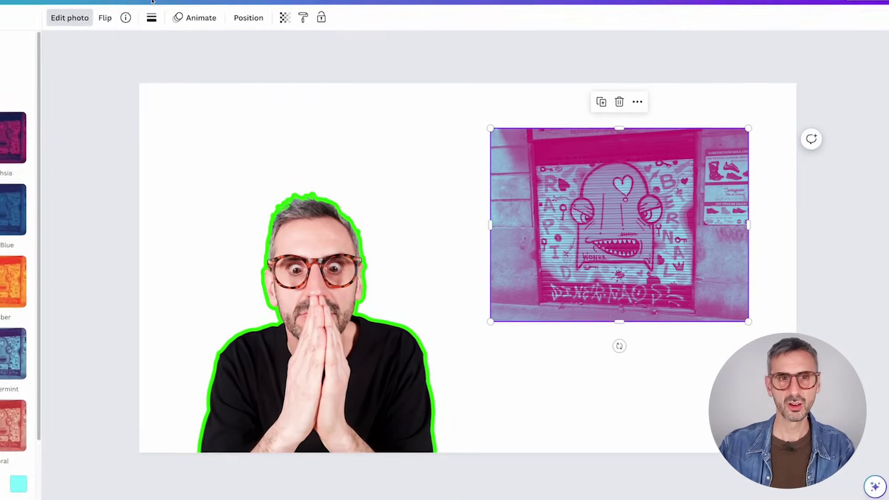
Set the graffiti photo's corner rounding to 20.
left_click(277, 35)
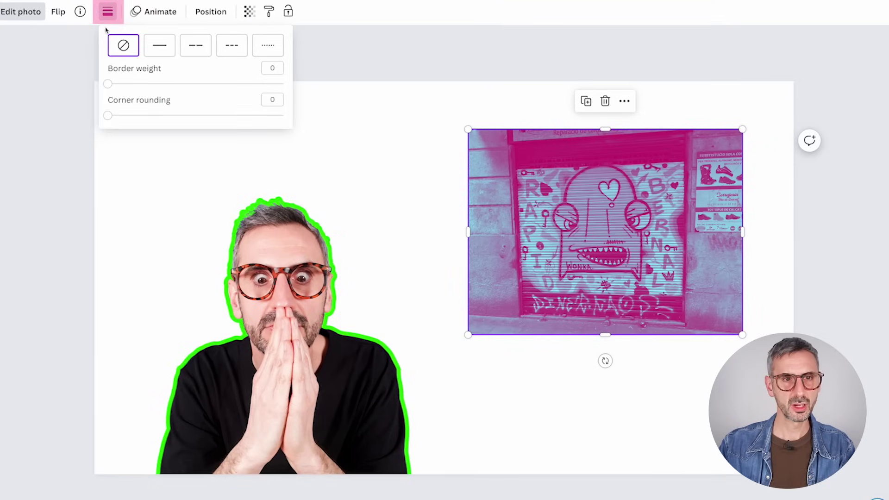
type("2")
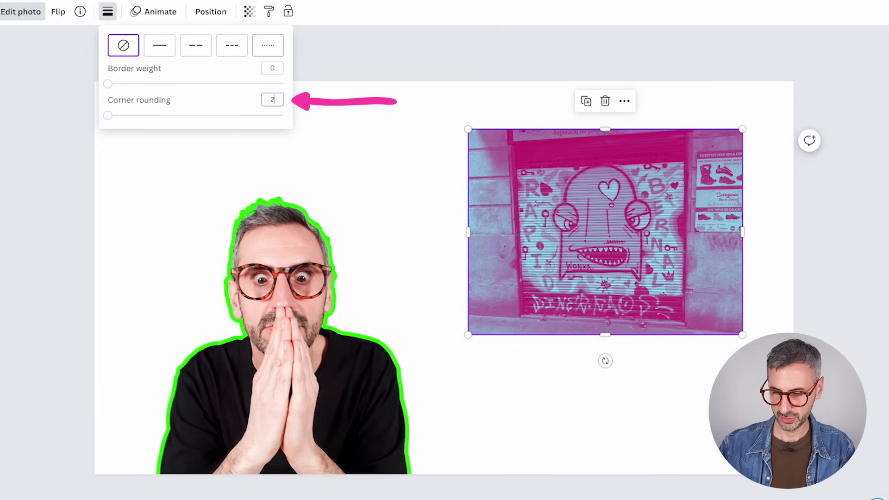
type("0")
left_click(554, 431)
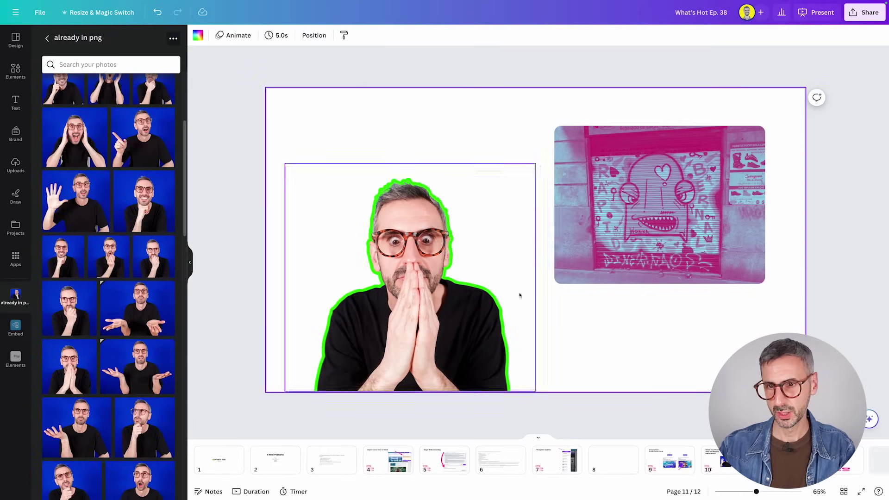
Replace the graffiti photo with the uploaded daffodils photo of two people.
left_click(15, 165)
scroll(100, 313, "down", 10)
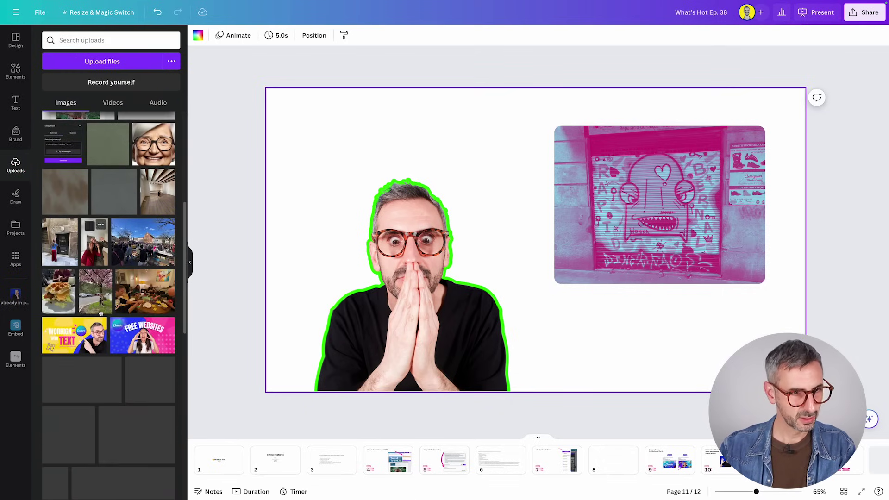
scroll(100, 314, "down", 10)
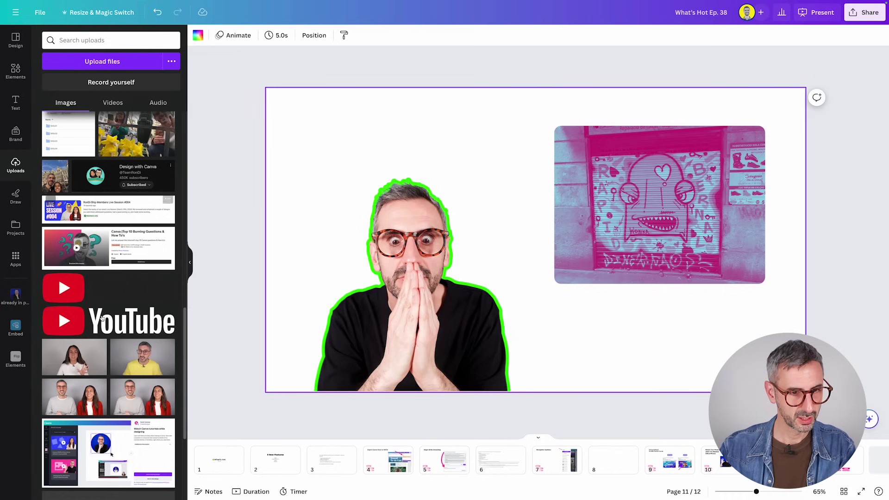
scroll(102, 318, "up", 5)
left_click_drag(103, 319, 616, 201)
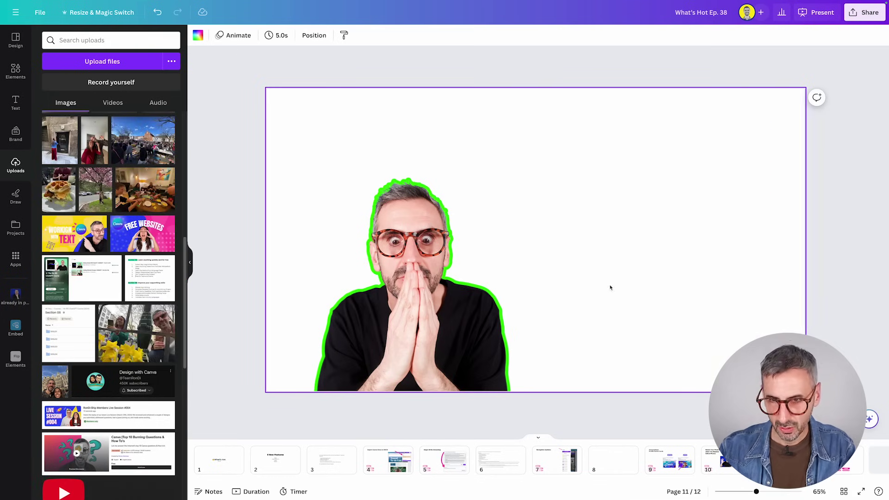